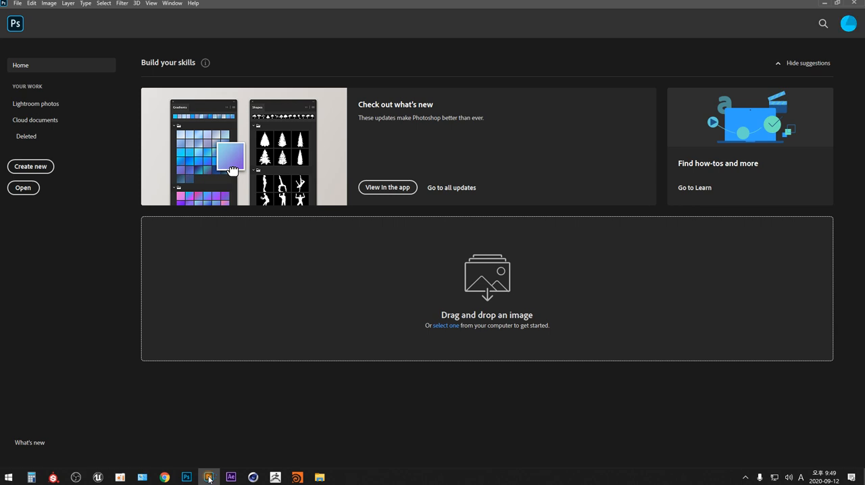
- Create a 1000 x 1000 px, 72 ppi RGB document with a white background and add an empty layer above it
left_click(38, 166)
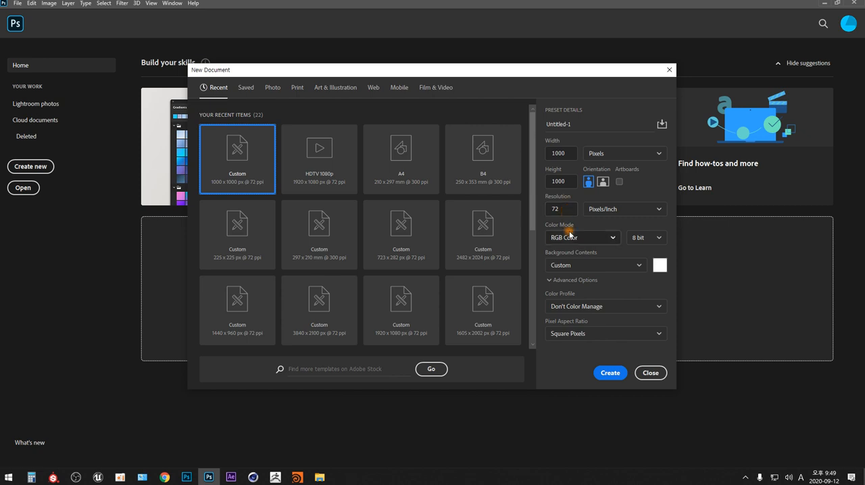
left_click(610, 373)
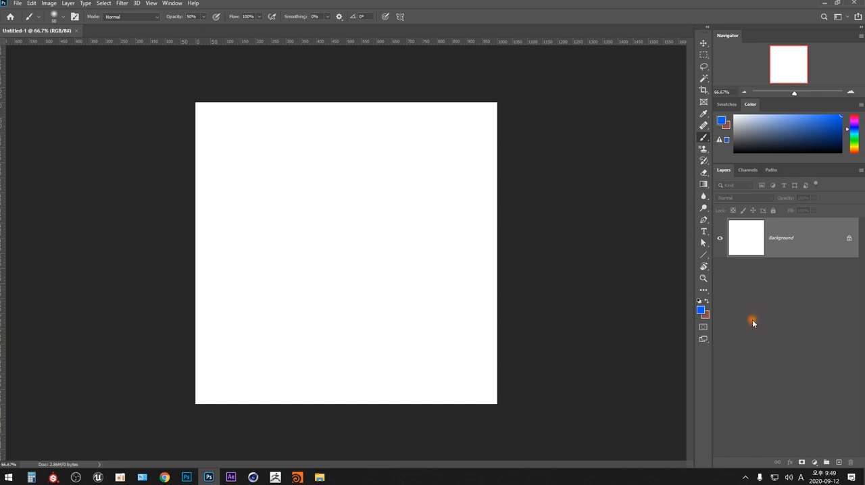
key("ctrl+shift+n")
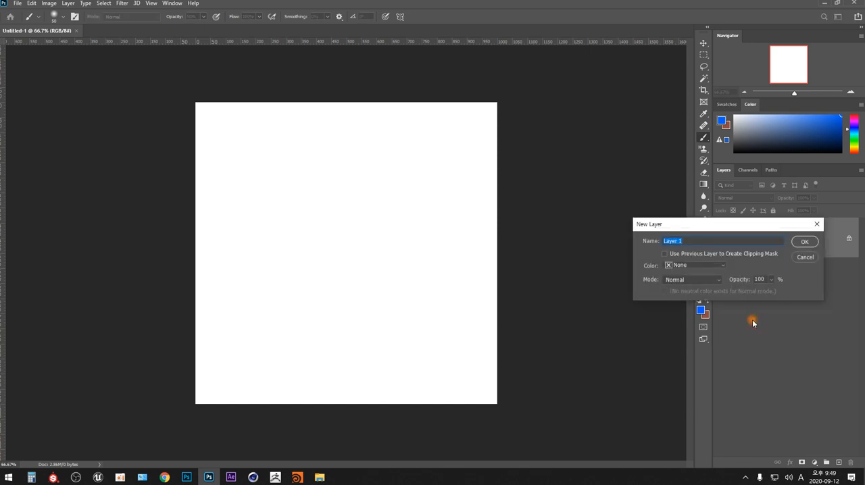
left_click_drag(703, 226, 513, 167)
key("Return")
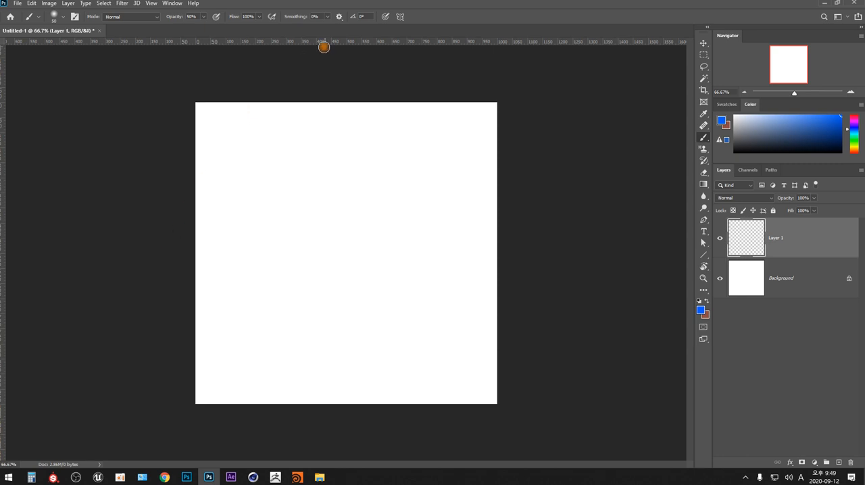
- Place a horizontal and a vertical guide crossing at the exact centre of the canvas
left_click_drag(331, 42, 401, 252)
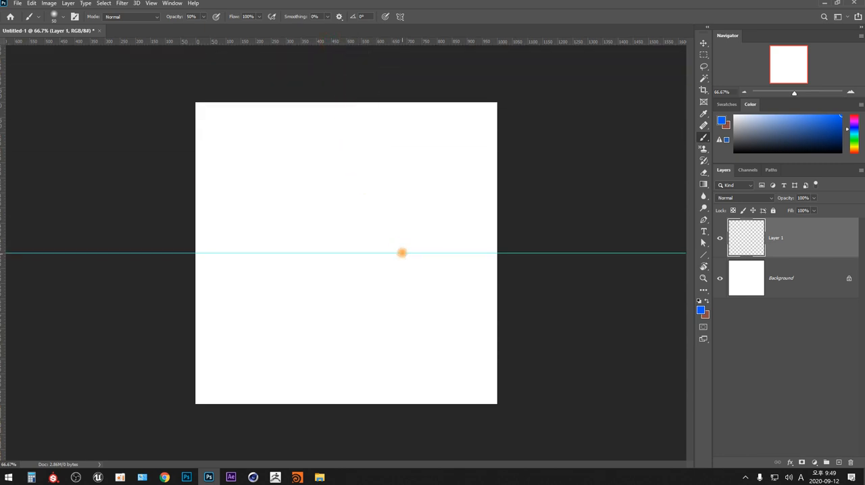
left_click_drag(4, 276, 345, 184)
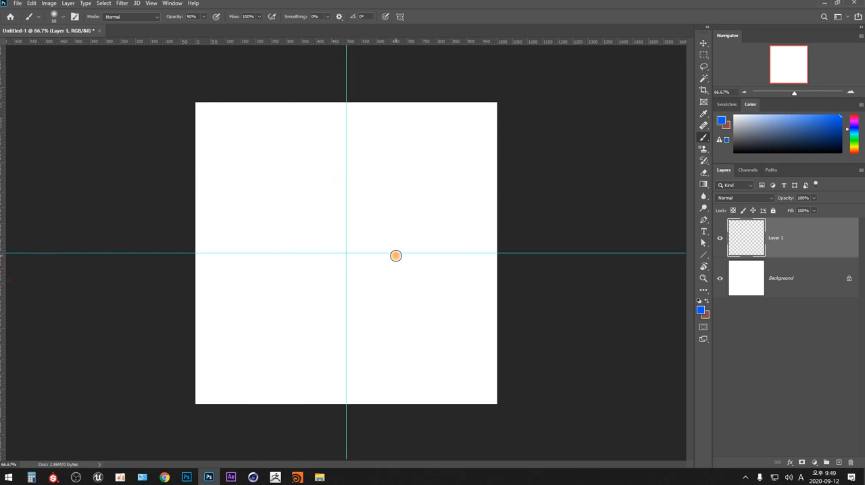
- Try two freehand rectangular marquee selections on the canvas and clear each one
key("m")
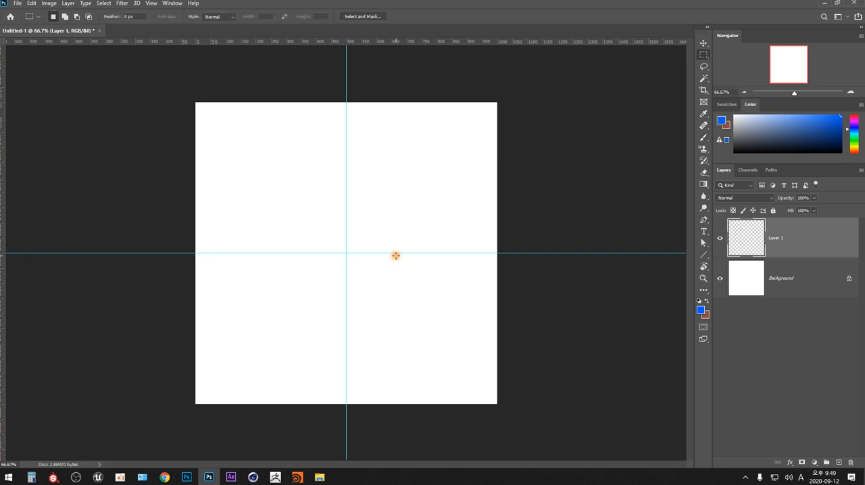
left_click_drag(305, 139, 427, 200)
left_click(425, 225)
left_click_drag(279, 191, 318, 316)
left_click(372, 307)
- Cycle through the marquee tool variants and activate the Elliptical Marquee tool
key("shift+m")
left_click(704, 56)
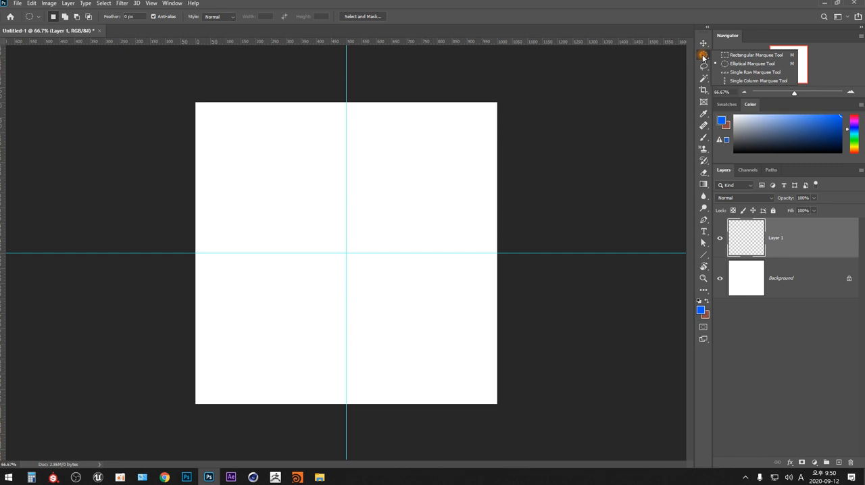
key("shift+m")
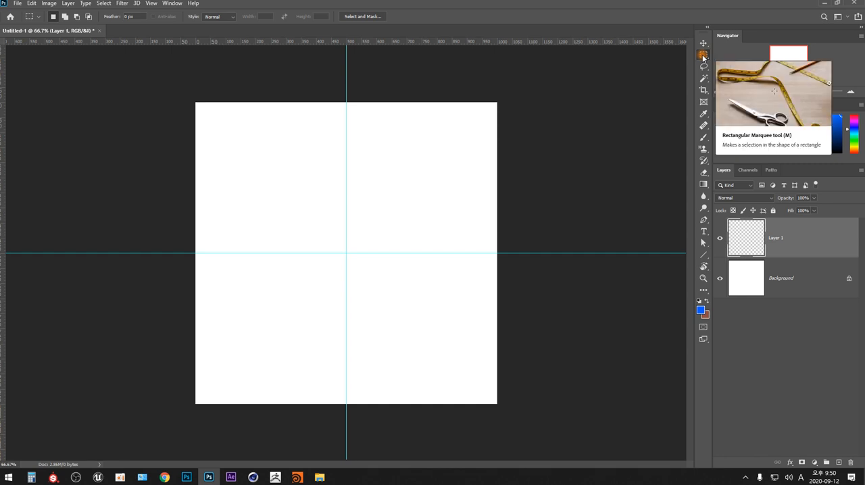
key("shift+m")
- Try two freehand ellipse selections, one wide and one tall, and clear the selection
left_click_drag(256, 142, 468, 235)
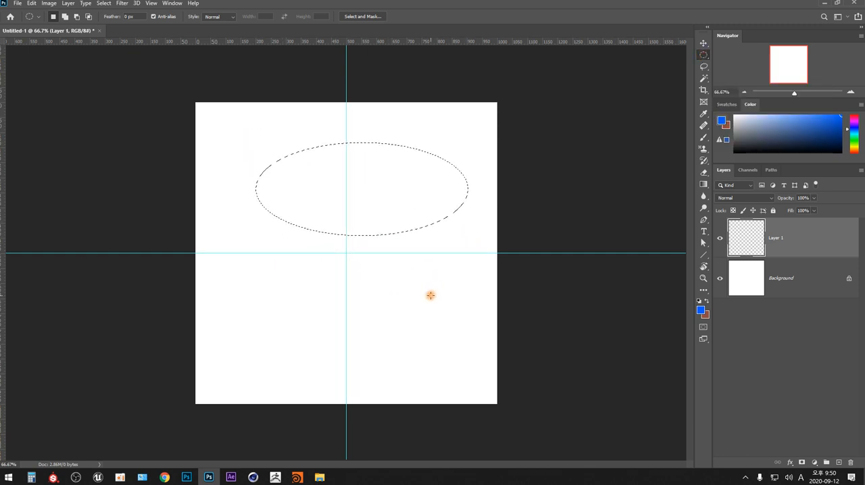
left_click_drag(431, 300, 322, 161)
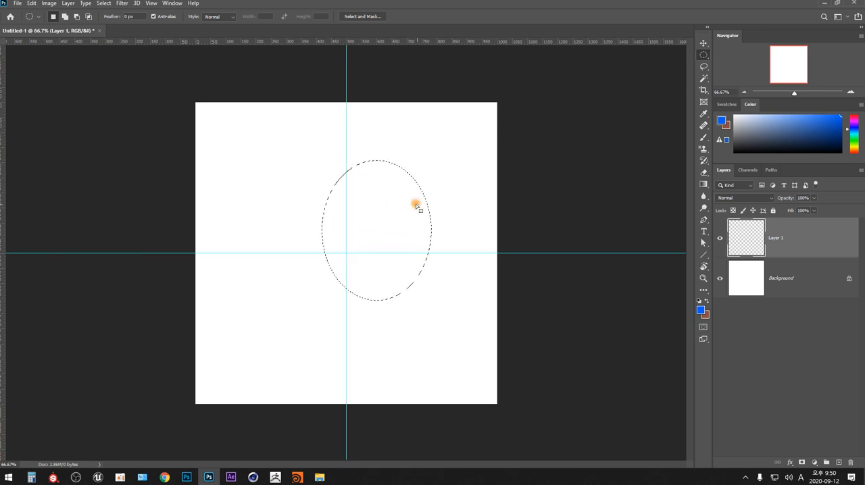
left_click(466, 234)
- Try circular selections that grow outward from their centre point and clear them
key("alt")
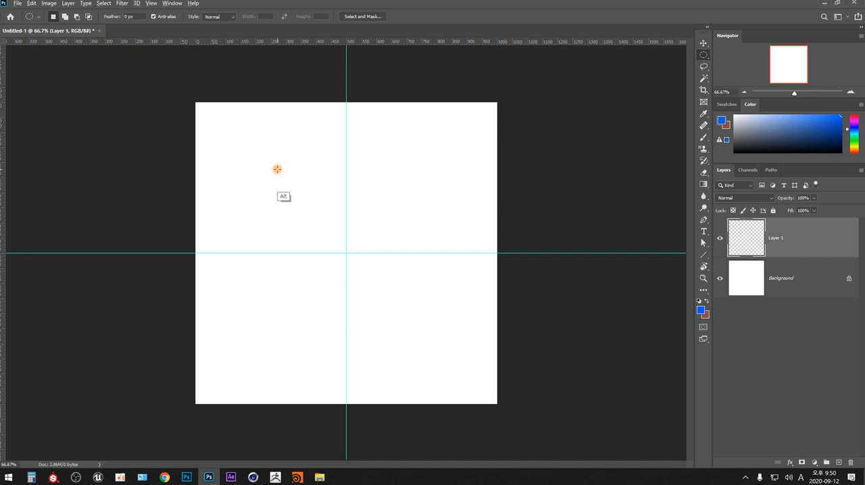
left_click_drag(280, 170, 436, 157)
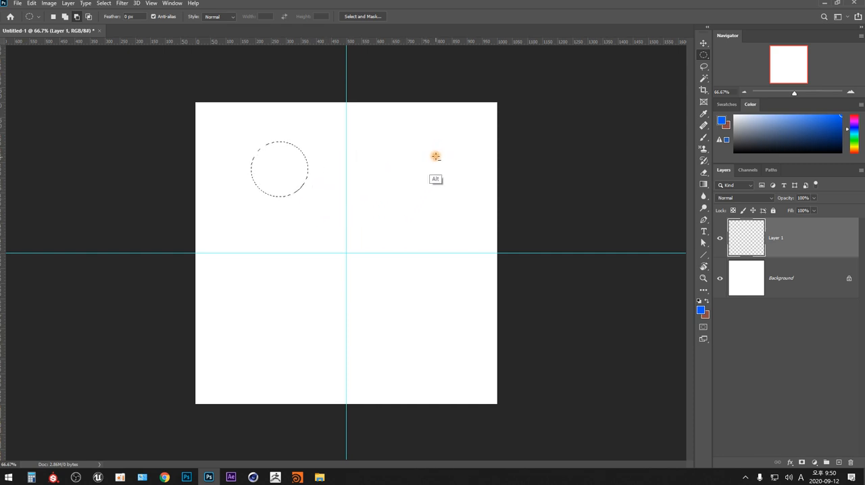
left_click_drag(373, 212, 451, 158)
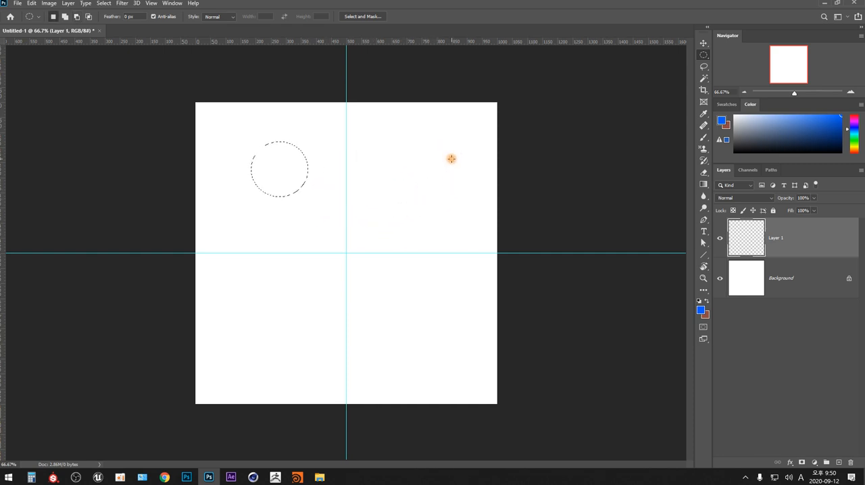
left_click(452, 159)
left_click_drag(314, 184, 410, 198)
left_click(421, 192)
- Select a circle about 850 px wide centred on the guide crossing, adding guides at its left and top edges and midway to the centre
left_click_drag(346, 253, 511, 379)
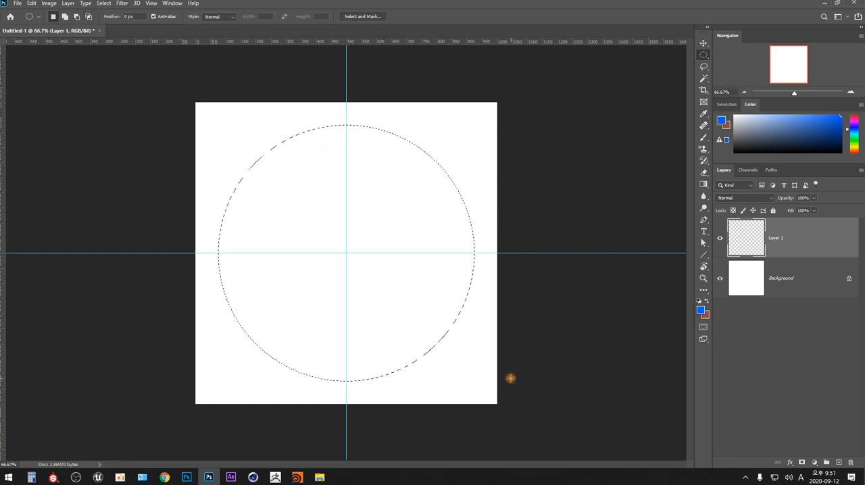
left_click_drag(3, 214, 218, 187)
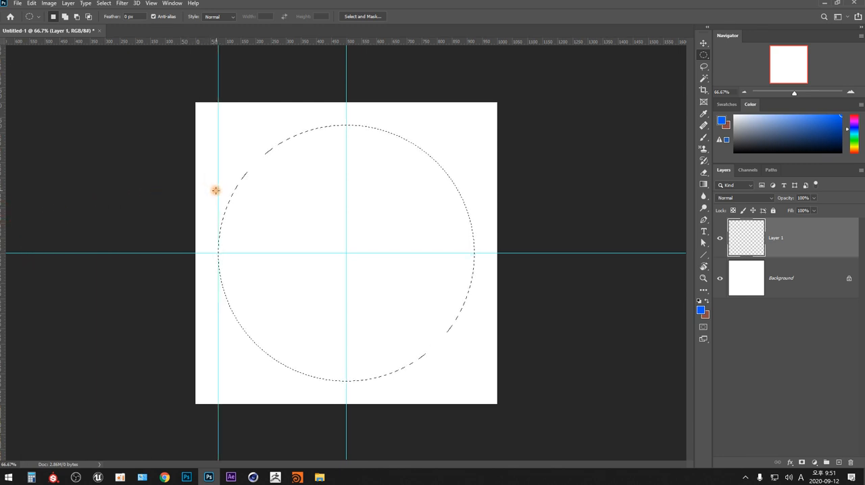
left_click_drag(409, 42, 421, 124)
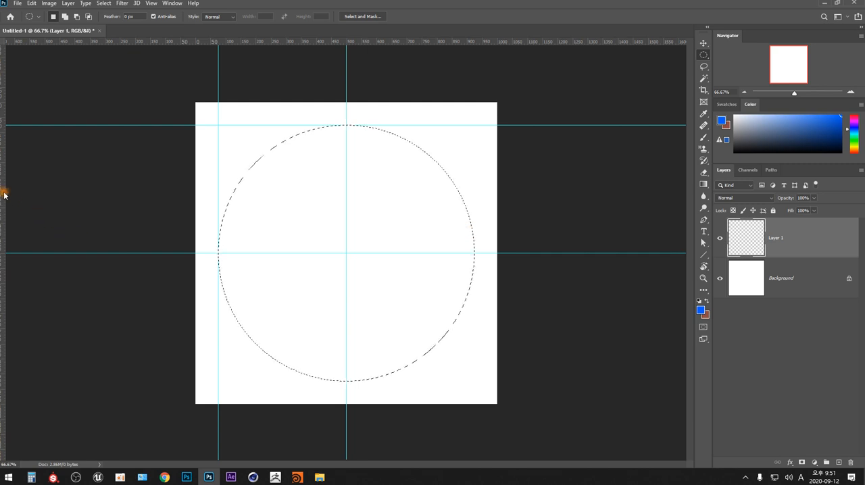
left_click_drag(3, 189, 283, 196)
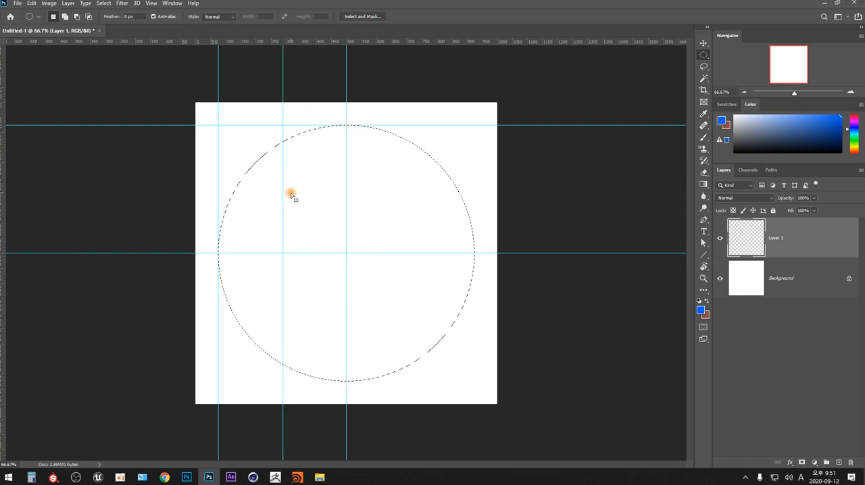
- Clear the circle and make a square selection in the upper-left quadrant, bounded by the outer guides and the centre guides
key("ctrl+d")
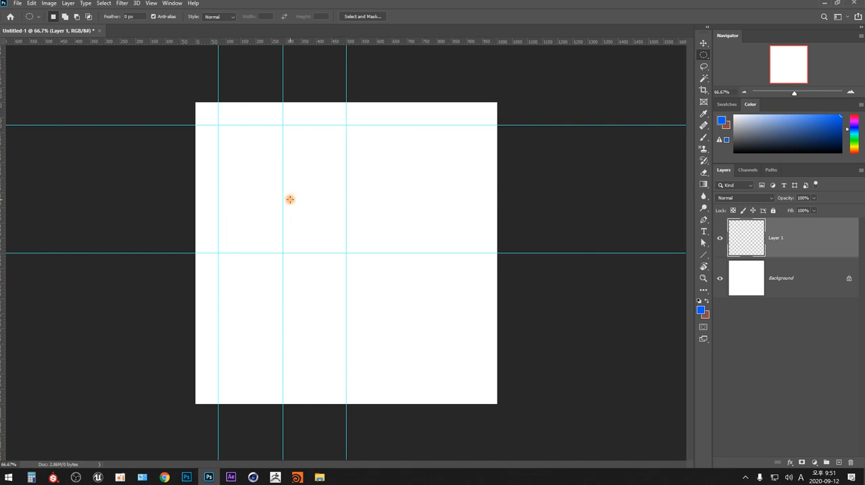
key("shift+m")
left_click_drag(219, 126, 346, 253)
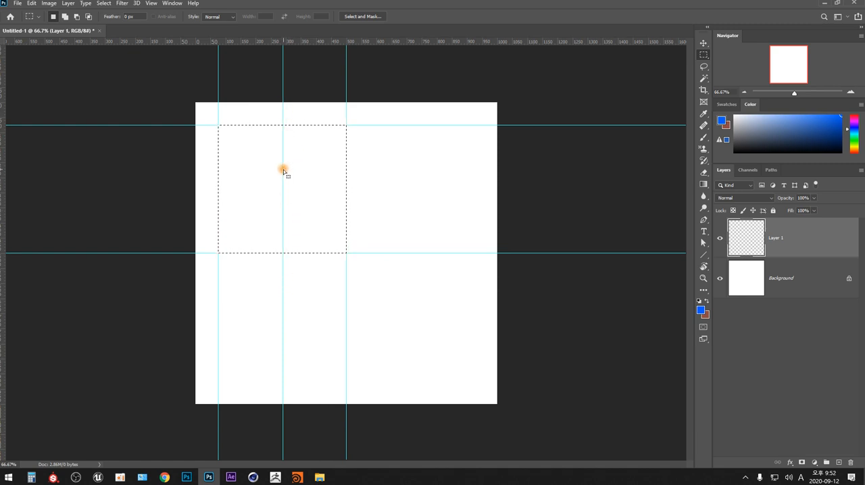
- Snap the midway vertical guide to the centre of the square selection and add a horizontal guide through that centre
mouse_move(283, 169)
left_mouse_down()
mouse_move(314, 175)
mouse_move(283, 176)
left_mouse_up()
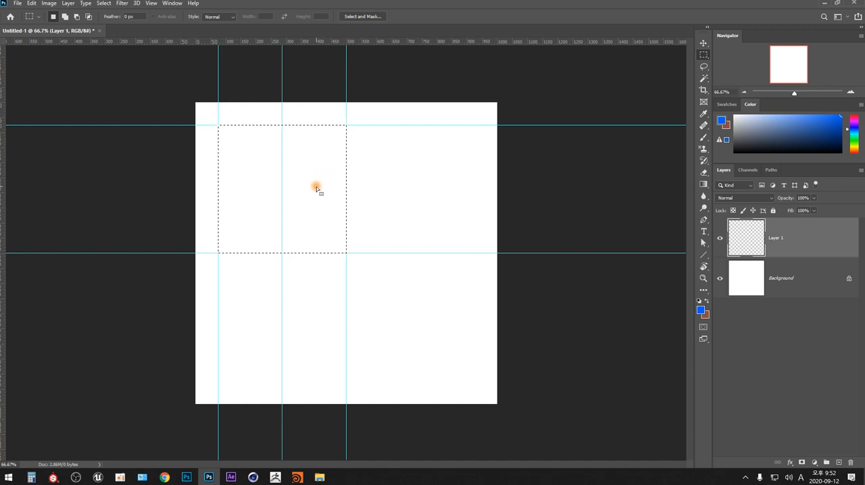
left_click_drag(283, 186, 311, 186)
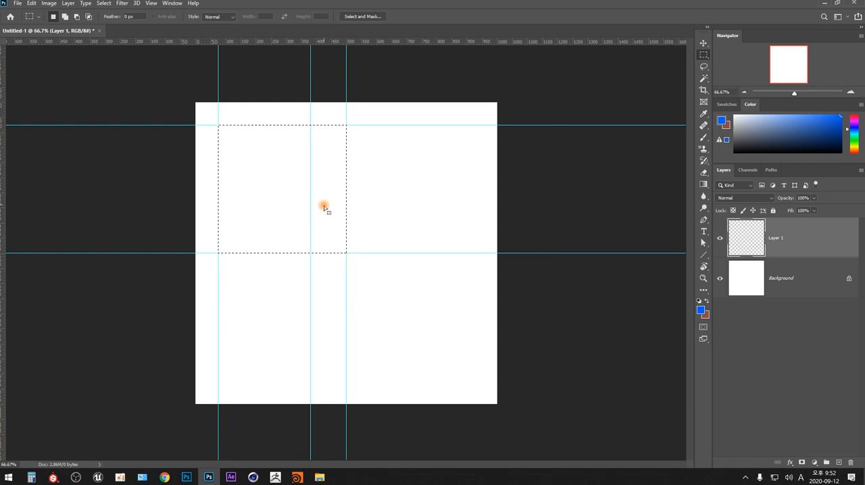
left_click_drag(310, 183, 284, 185)
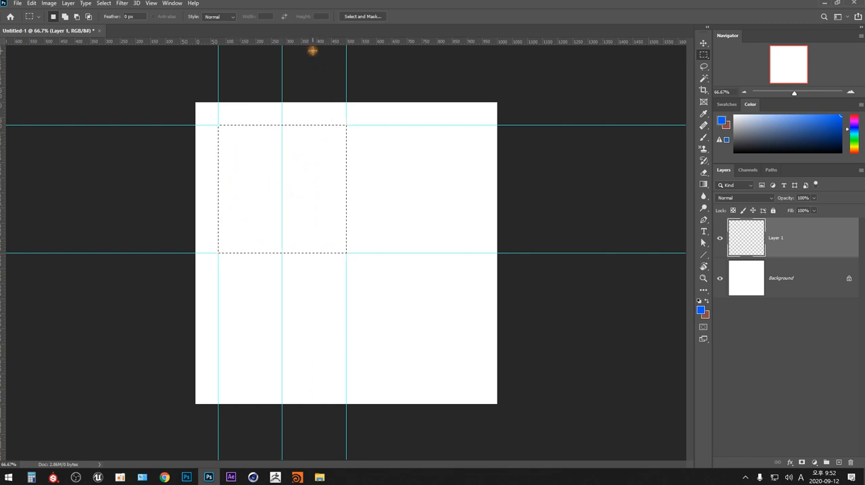
left_click_drag(315, 41, 310, 189)
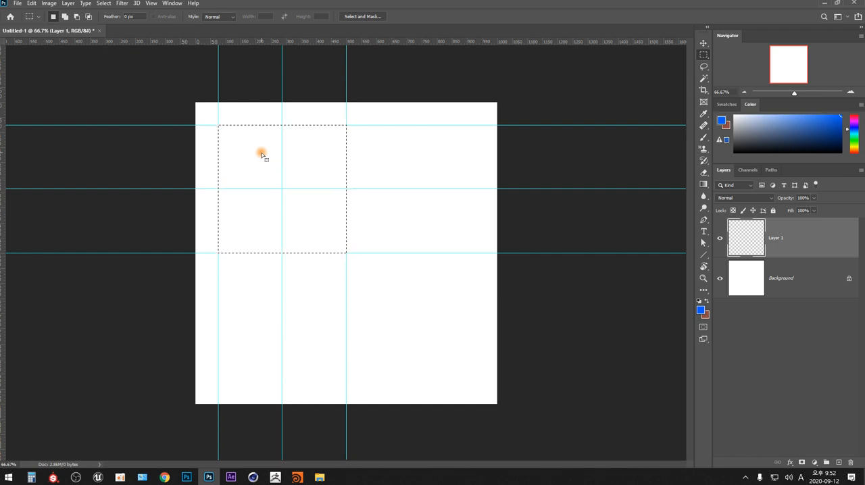
- Move the square selection to the lower-right quadrant, place horizontal and vertical guides through its centre, and deselect
left_click_drag(259, 154, 387, 284)
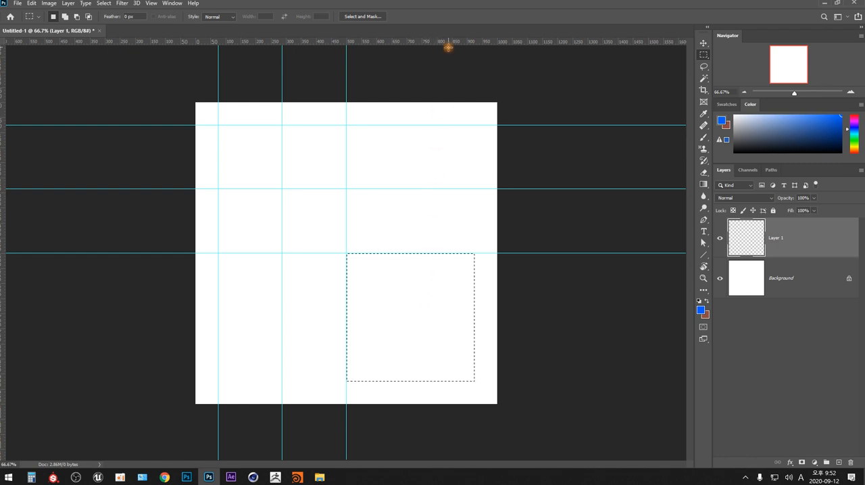
left_click_drag(448, 42, 440, 317)
left_click_drag(4, 275, 410, 261)
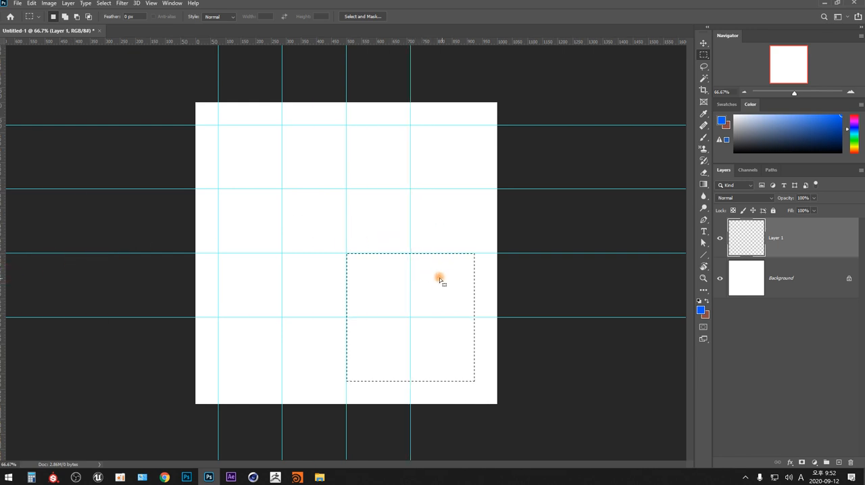
left_click(530, 263)
- Select a circle from the canvas centre out to the outer guides and fill it with red on the empty layer
key("shift+m")
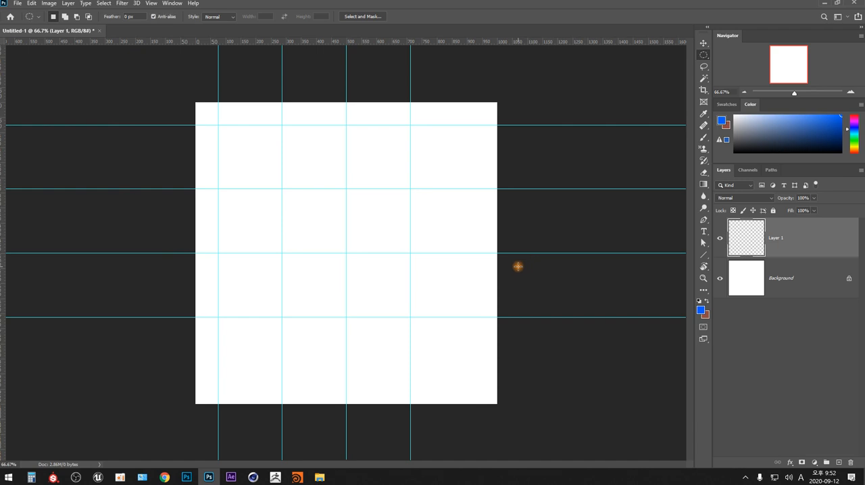
left_click_drag(345, 252, 218, 124)
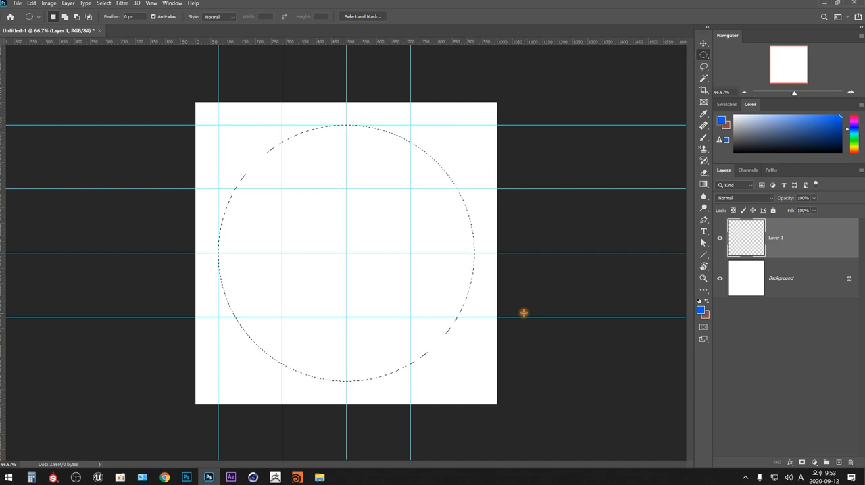
left_click_drag(853, 127, 853, 116)
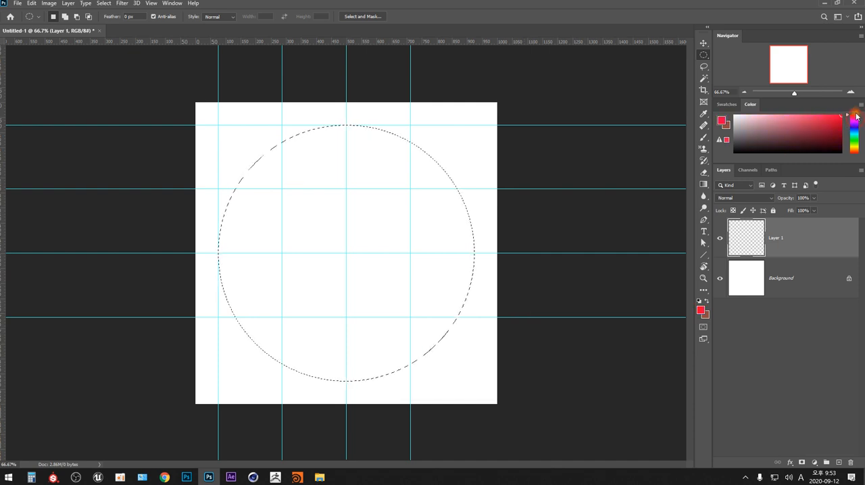
key("alt+BackSpace")
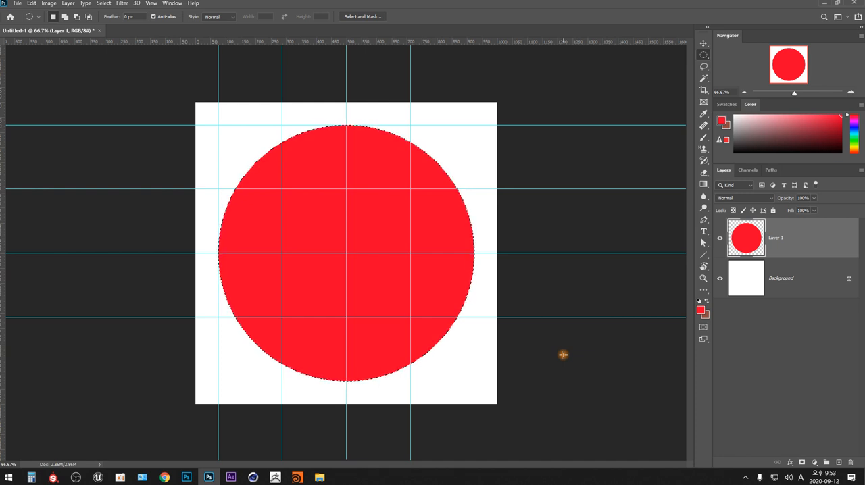
- Add a new layer and fill the same circular selection with blue
key("ctrl+shift+n")
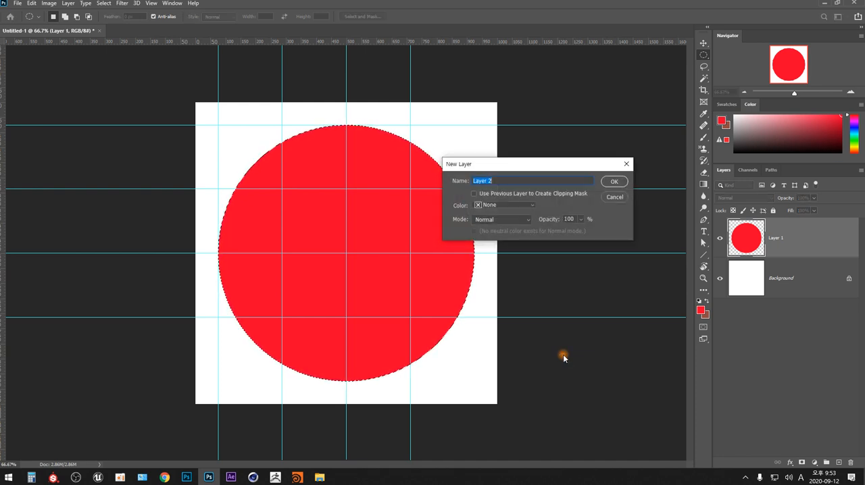
key("Return")
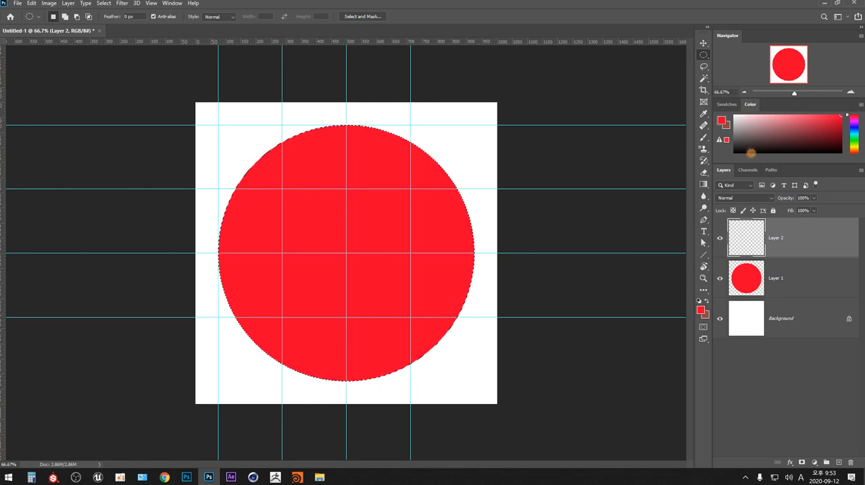
left_click(856, 128)
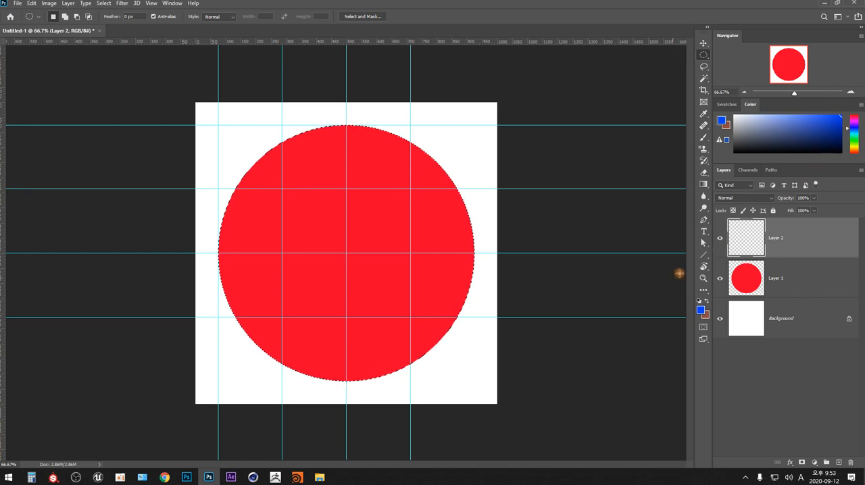
key("alt+BackSpace")
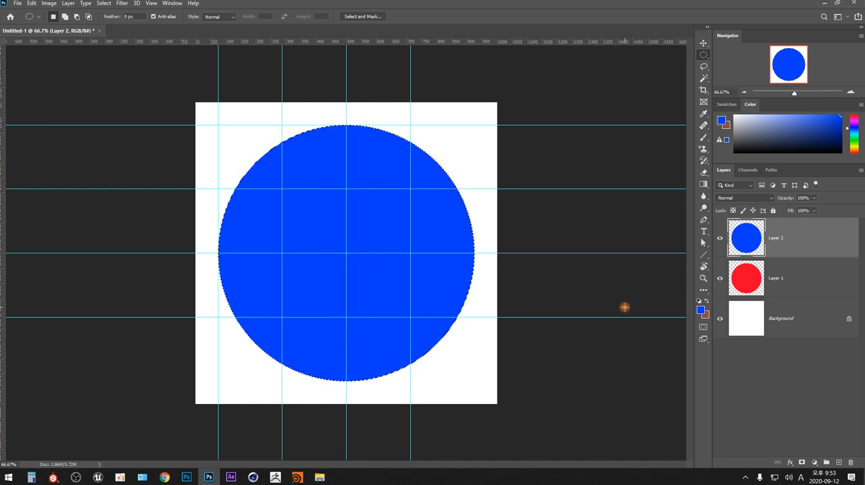
- Delete the upper half of the blue circle down to the horizontal centre guide using a rectangular selection, and deselect
key("shift+m")
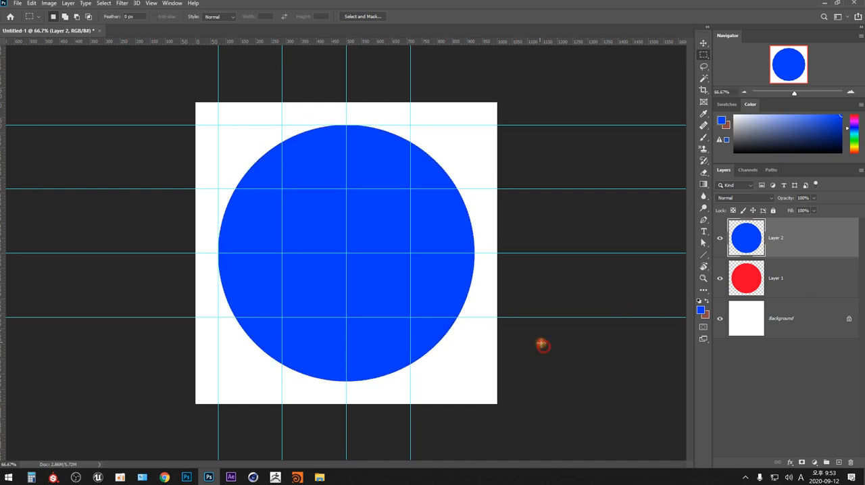
left_click_drag(196, 104, 533, 253)
key("Delete")
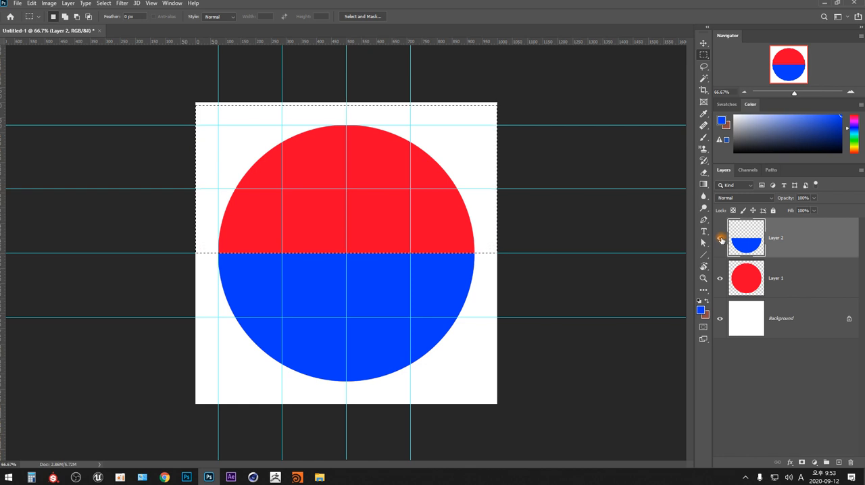
left_click(721, 239)
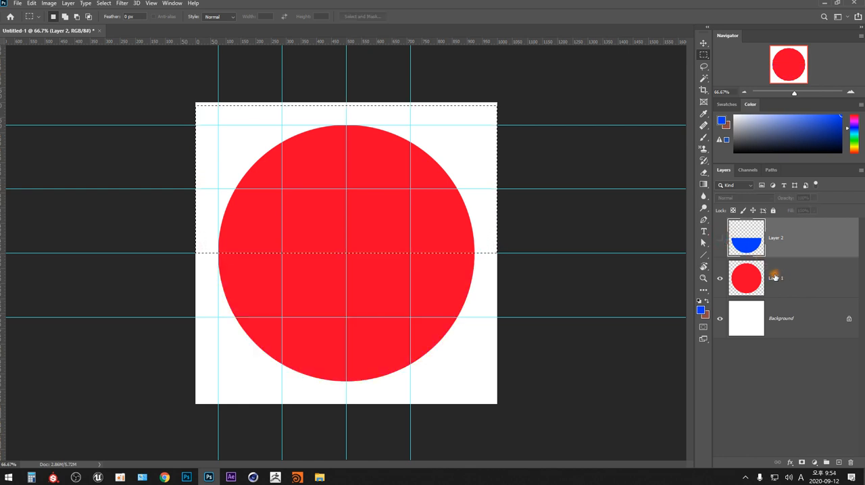
left_click(720, 238)
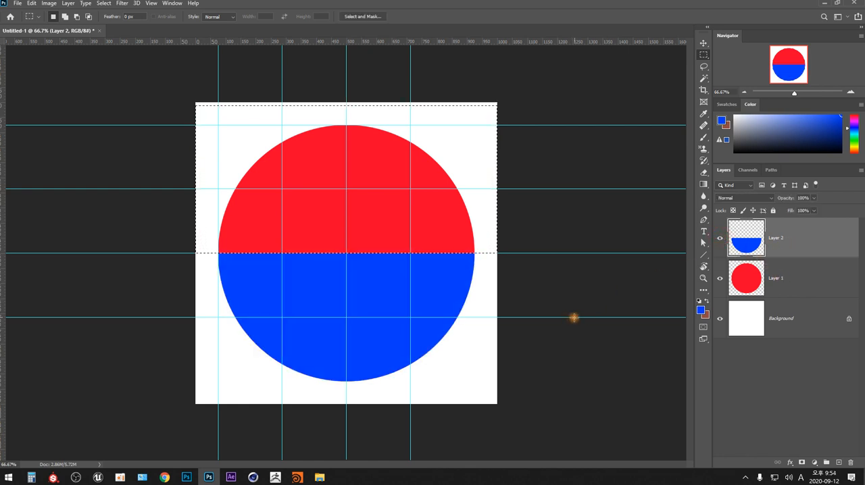
key("ctrl+d")
- Add a new layer and sample the red of the circle's upper half as the foreground colour
key("ctrl+shift+n")
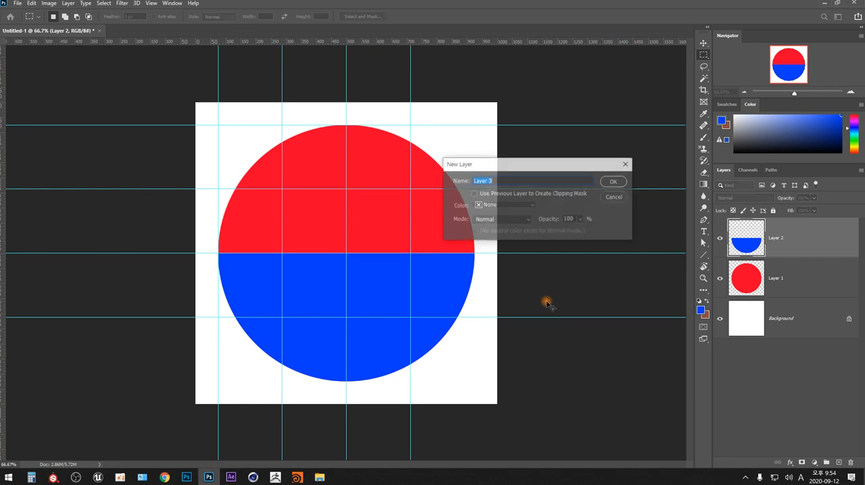
key("Return")
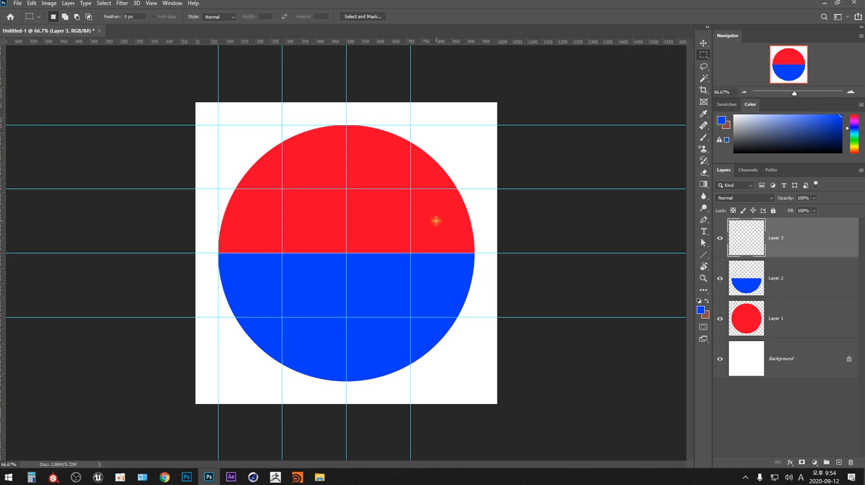
key("i")
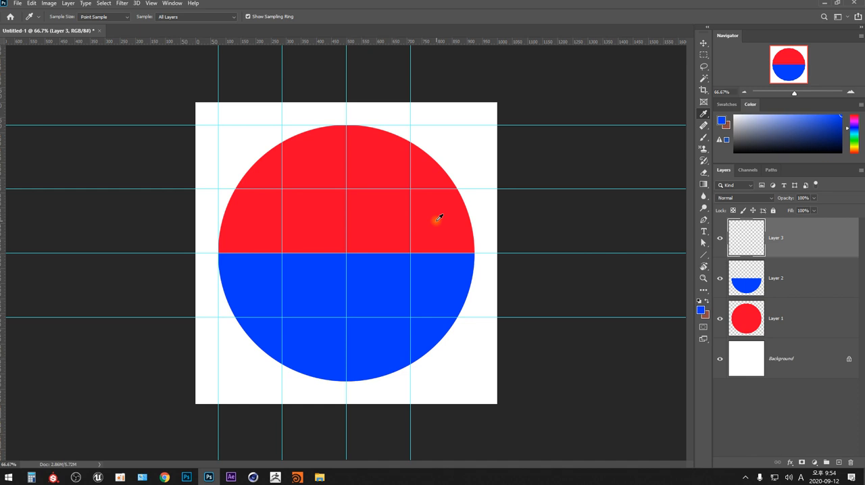
left_click(442, 215)
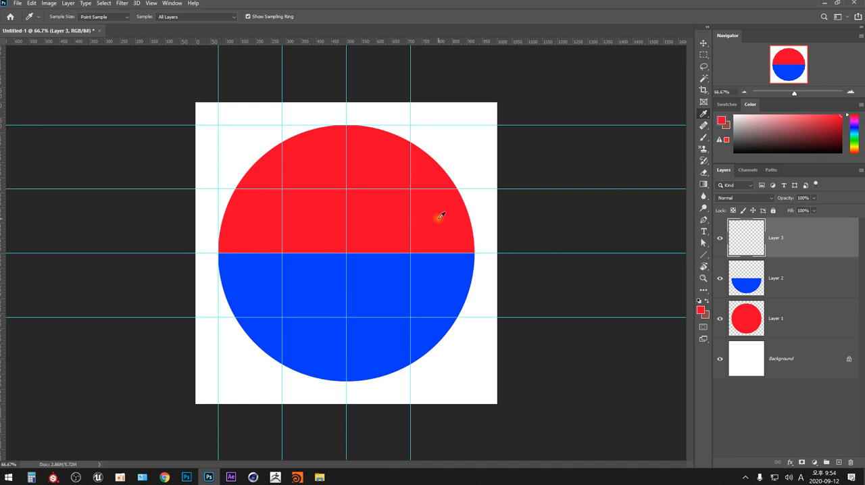
key("m")
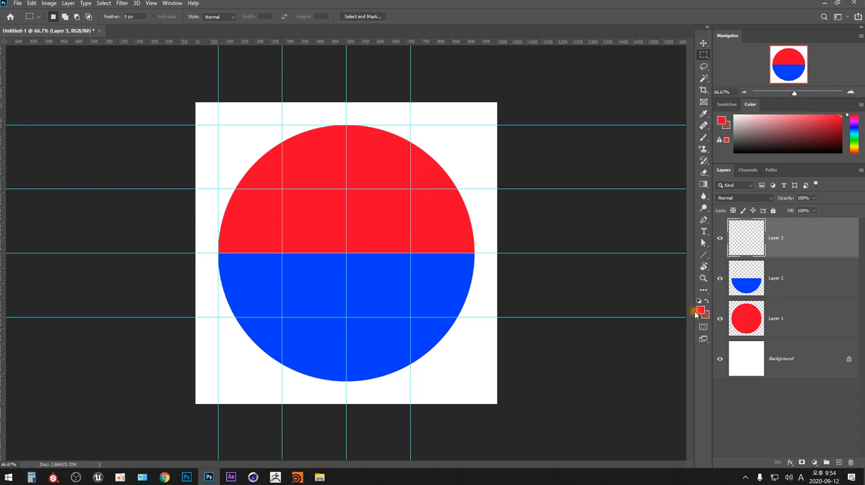
left_click(705, 115)
right_click(705, 116)
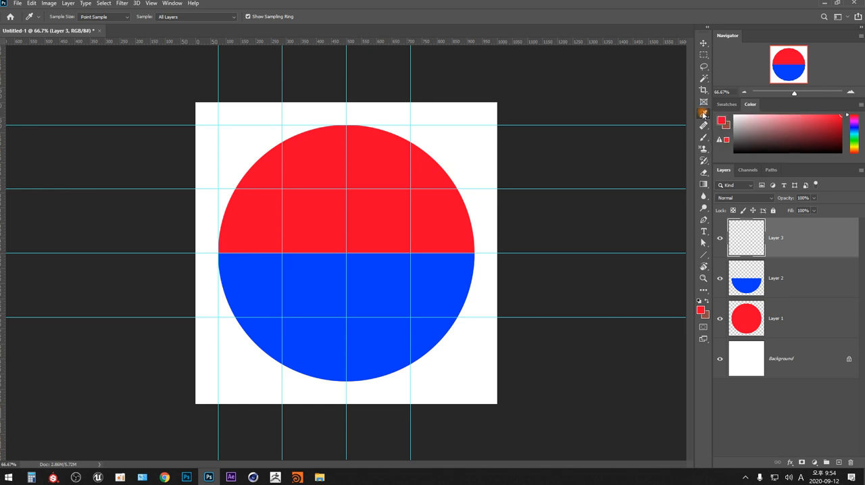
left_click(704, 55)
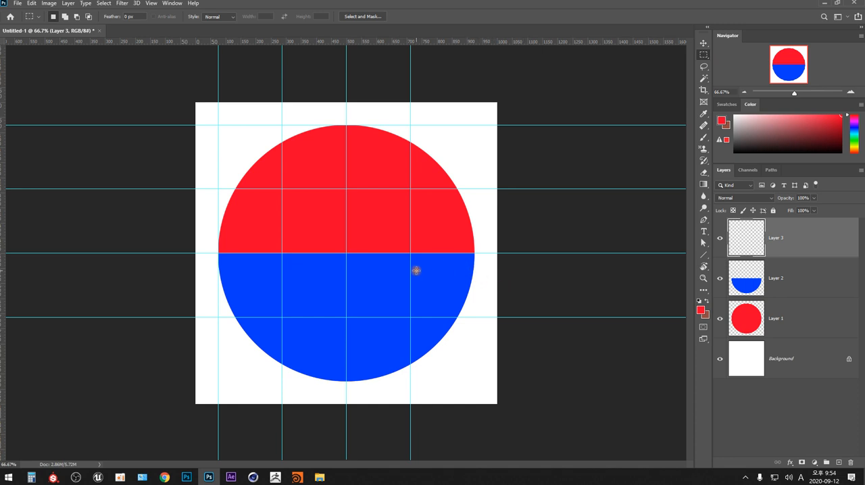
- Select a half-size circle between the large circle's left edge and its centre, and fill it with red on the empty layer
key("shift+m")
mouse_move(282, 253)
left_mouse_down()
mouse_move(316, 282)
mouse_move(325, 274)
mouse_move(344, 315)
left_mouse_up()
key("alt+BackSpace")
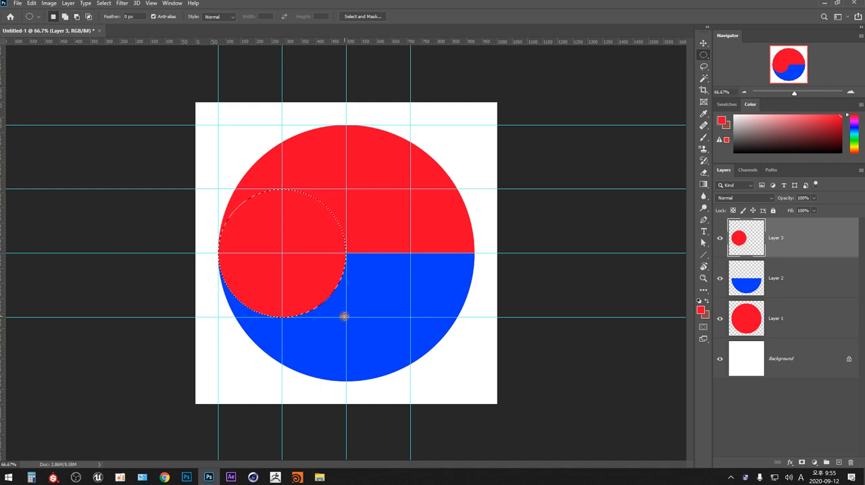
- Add a new layer and select a matching half-size circle between the large circle's centre and its right edge
key("ctrl+d")
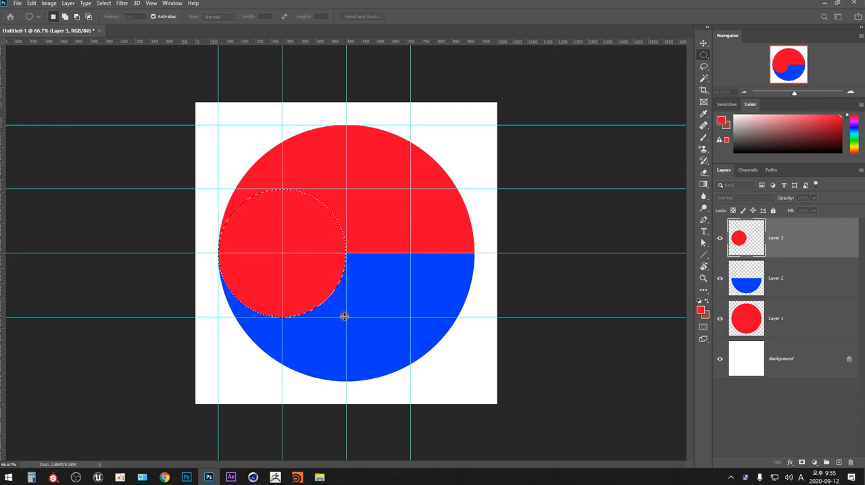
key("Return")
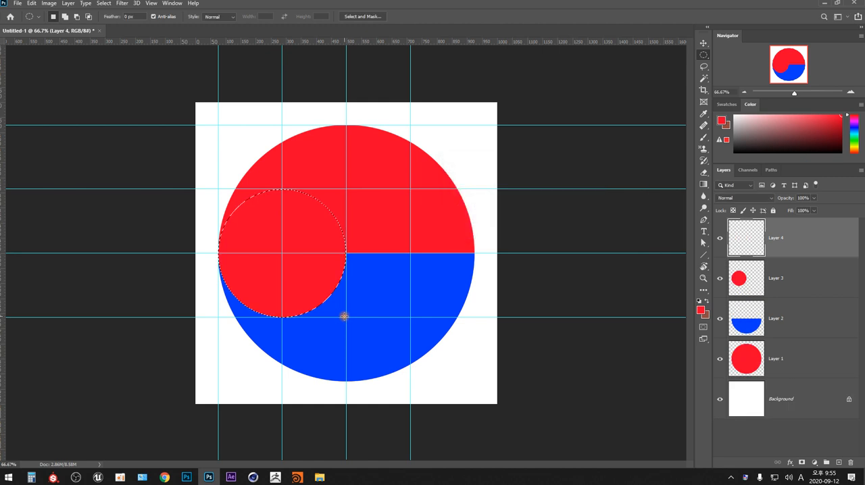
left_click_drag(346, 189, 474, 318)
left_click_drag(410, 253, 417, 259)
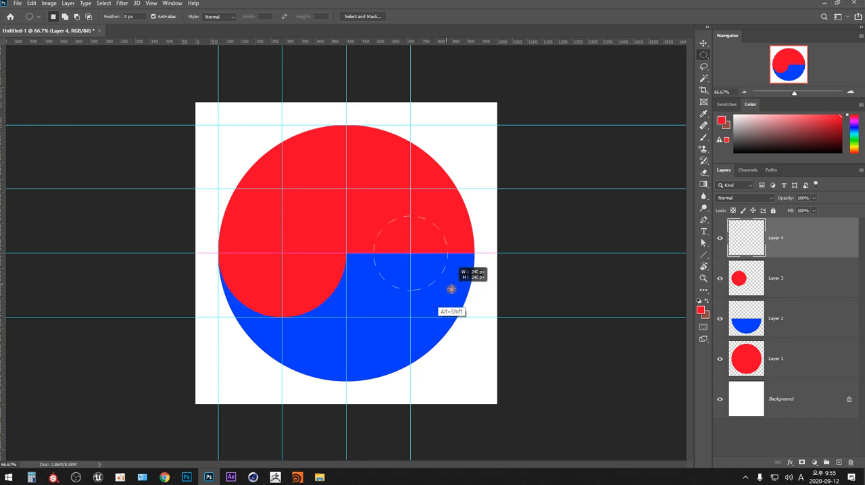
left_click_drag(459, 278, 346, 190)
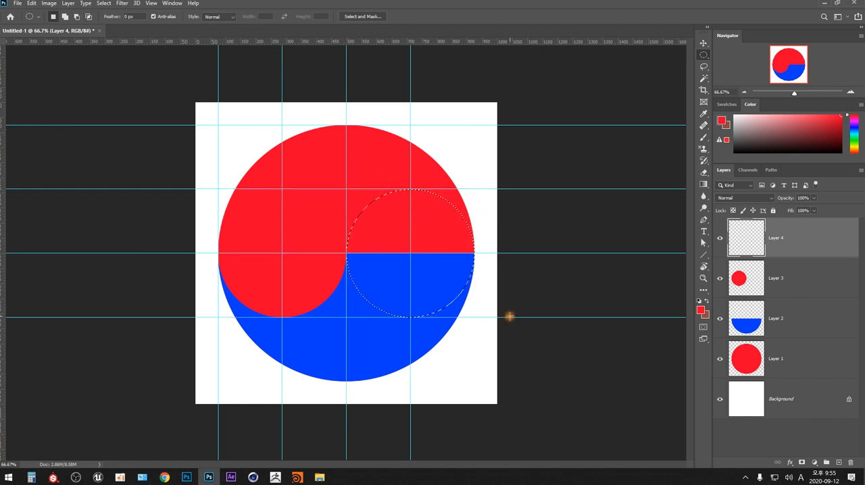
- Sample the blue of the lower half, fill the small circular selection with it, and deselect
key("i")
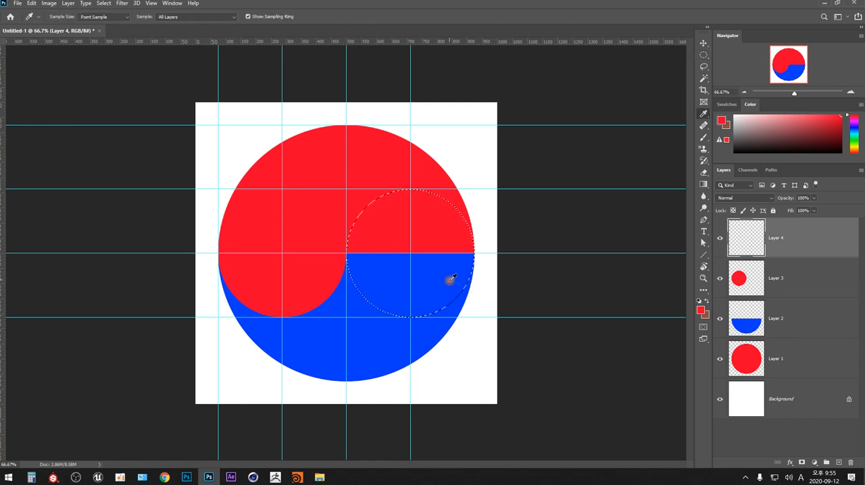
left_click(450, 277)
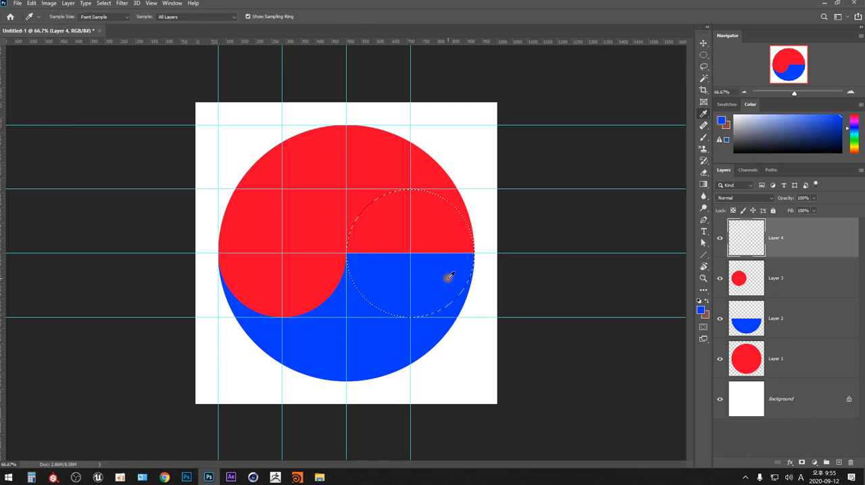
key("m")
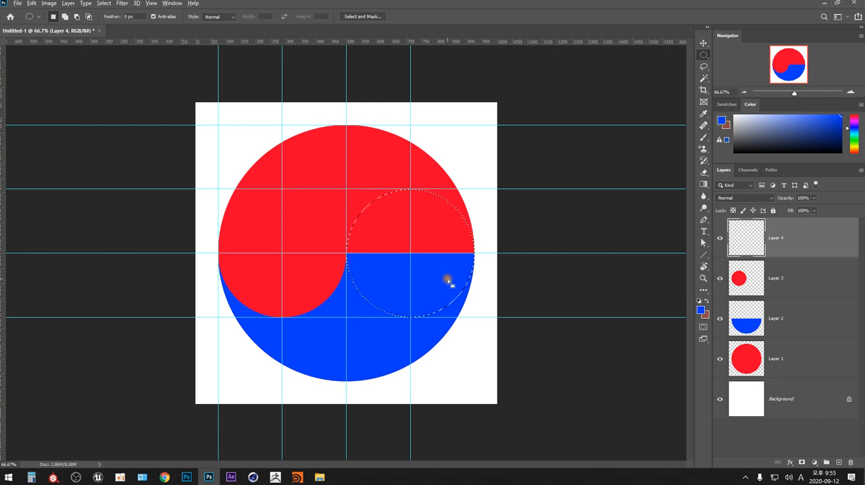
key("alt+BackSpace")
key("ctrl+d")
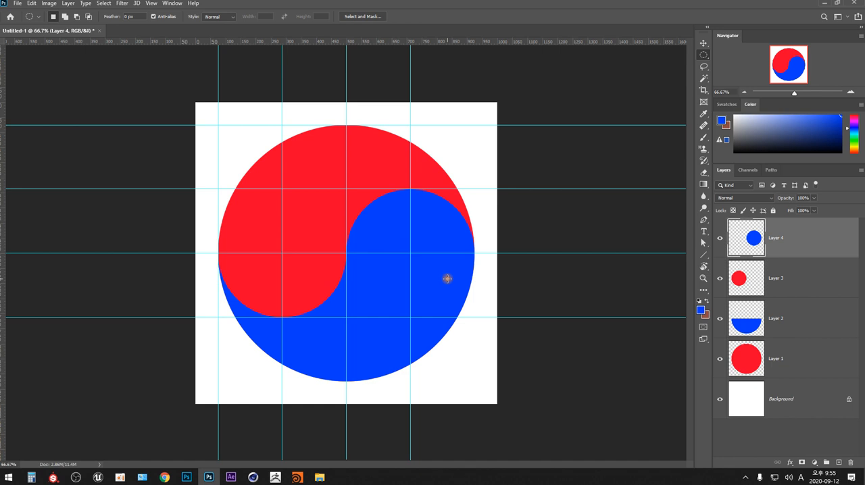
left_click(781, 362)
left_click(781, 318)
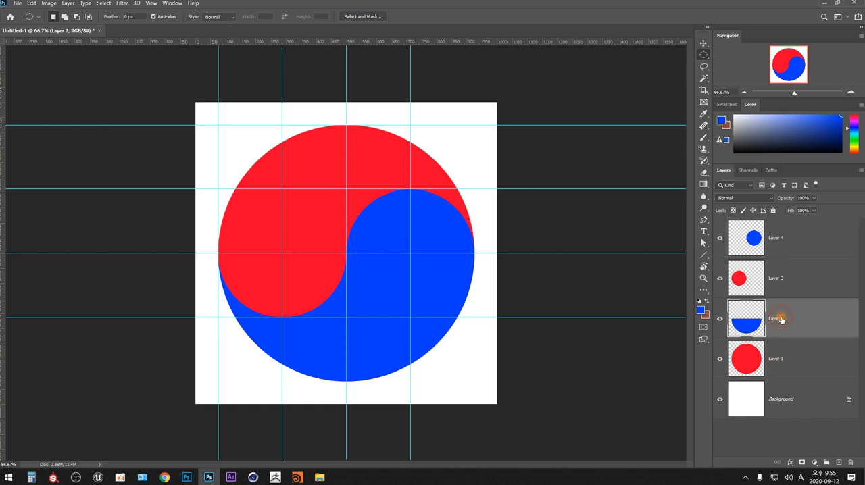
left_click(780, 279)
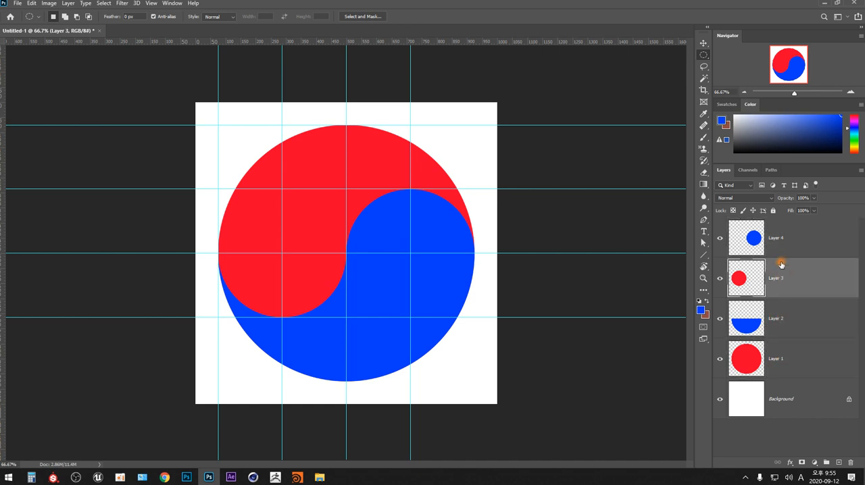
left_click(782, 238)
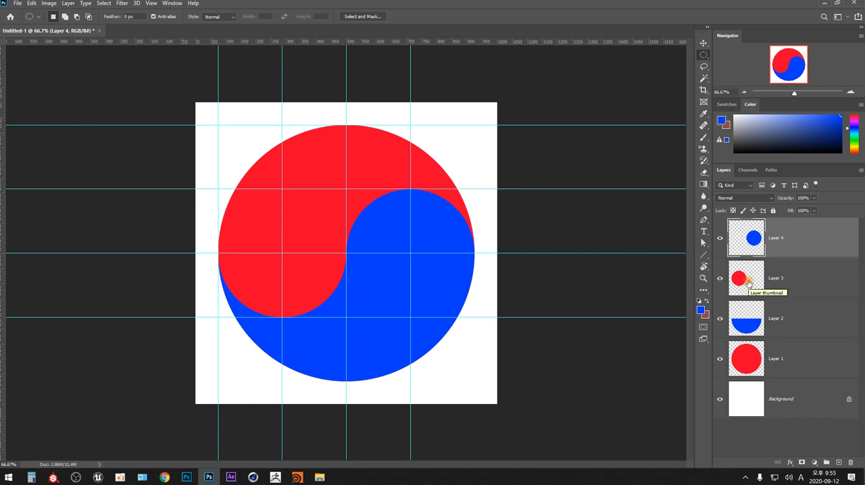
left_click(790, 359, "shift")
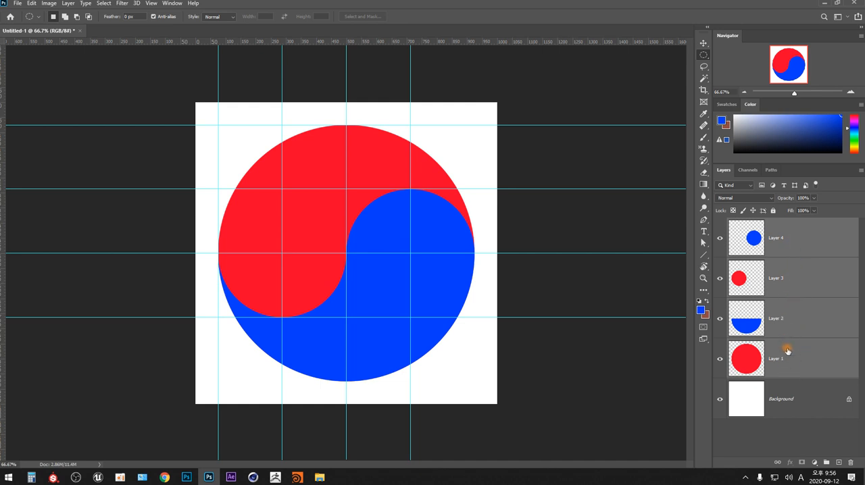
left_click(784, 438)
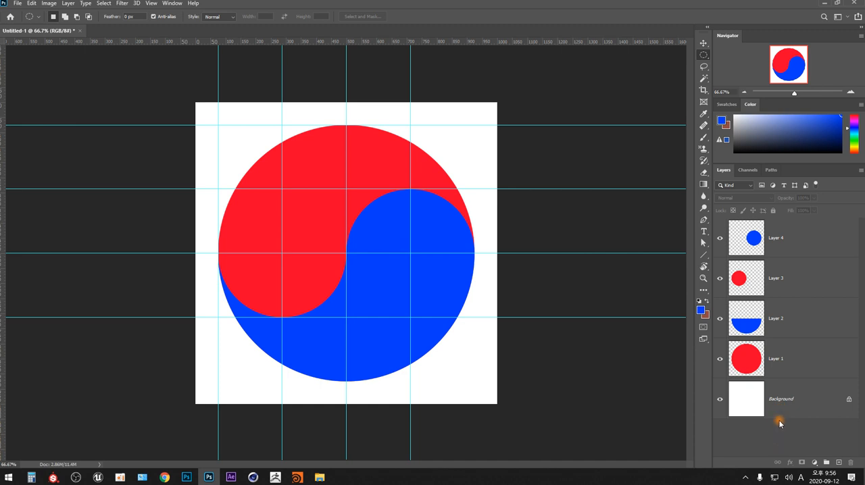
left_click(784, 402)
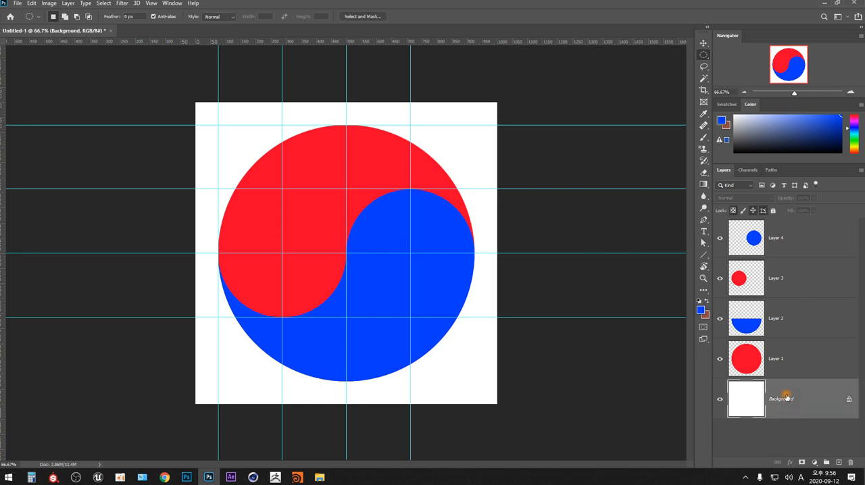
left_click(789, 362)
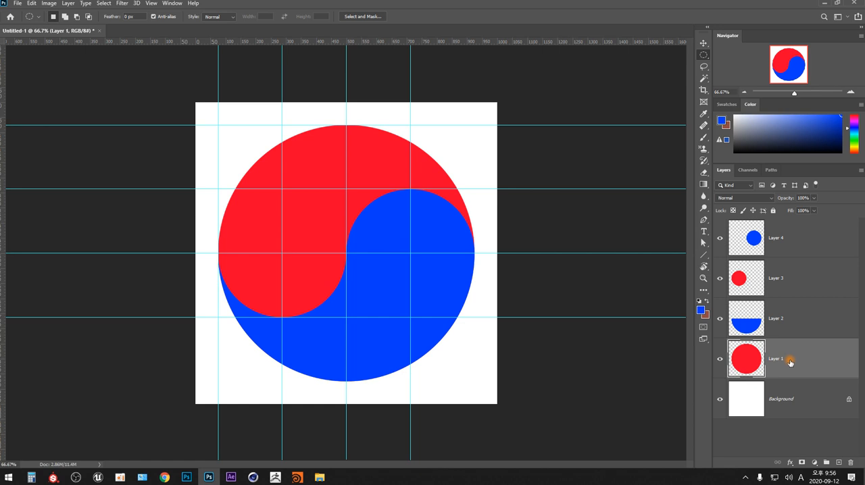
left_click(789, 277, "ctrl")
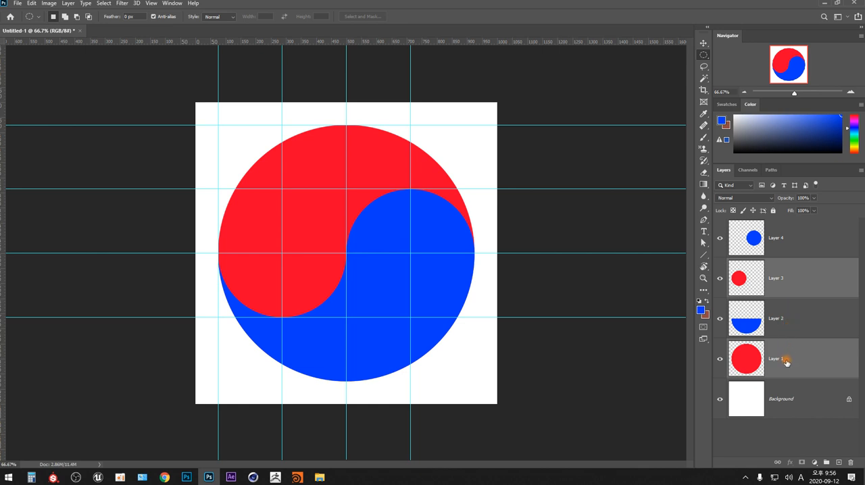
left_click(774, 438)
- Group Layer 1 through Layer 4 into a new group named 태극 and leave the group collapsed
left_click(784, 360)
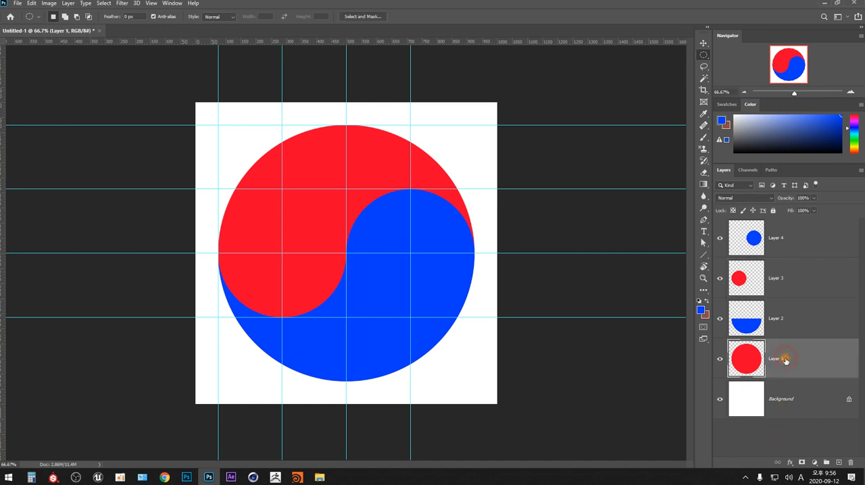
left_click(789, 240, "shift")
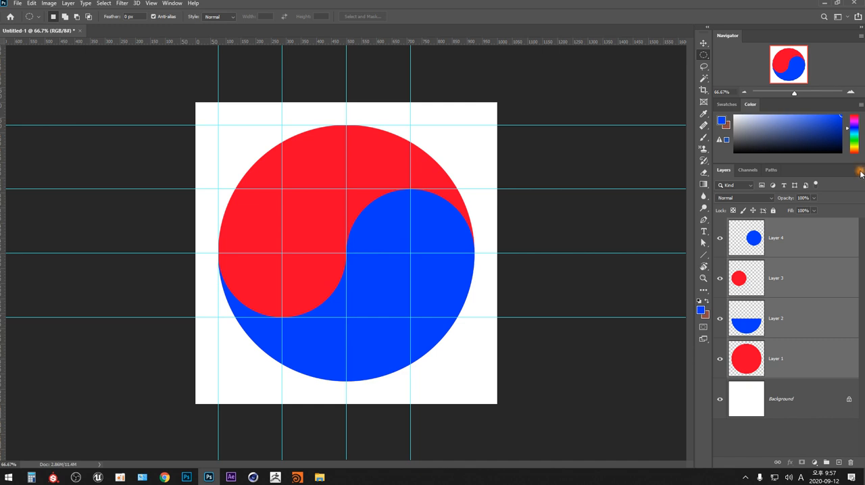
left_click(860, 173)
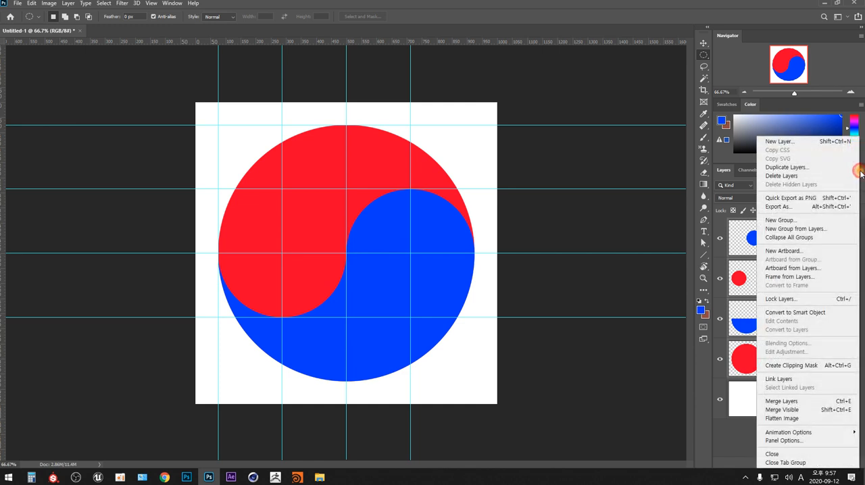
left_click(829, 231)
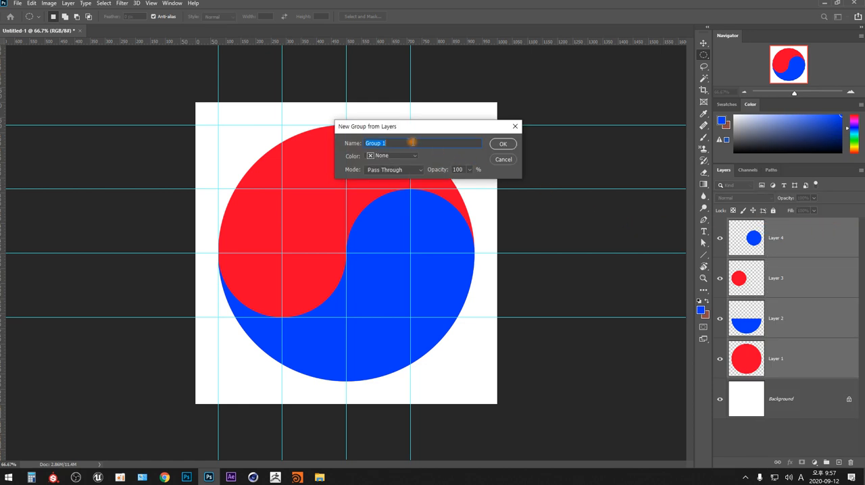
type("태극")
key("Return")
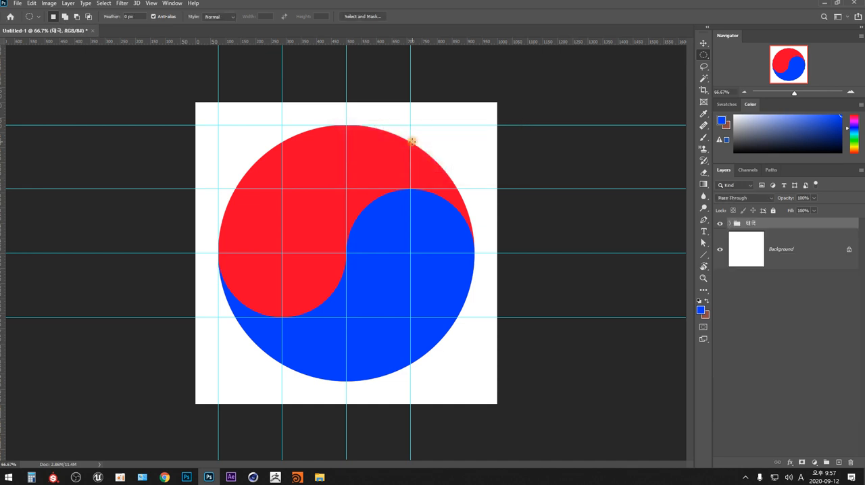
left_click(731, 224)
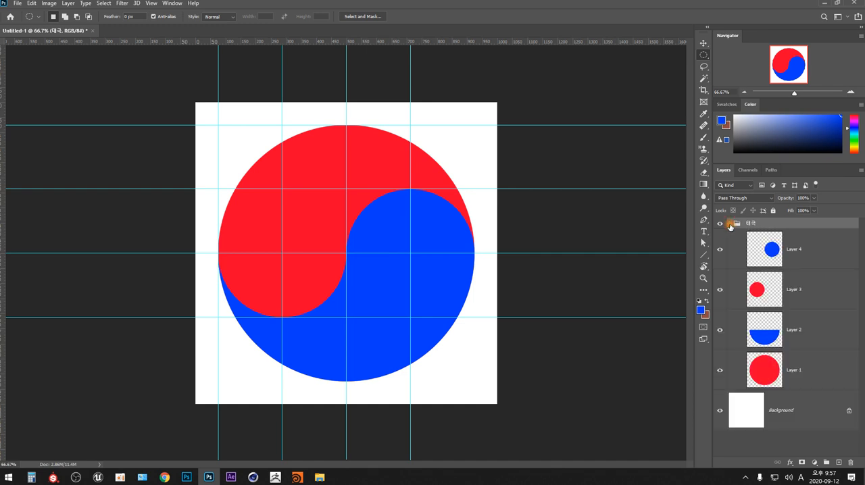
left_click(730, 224)
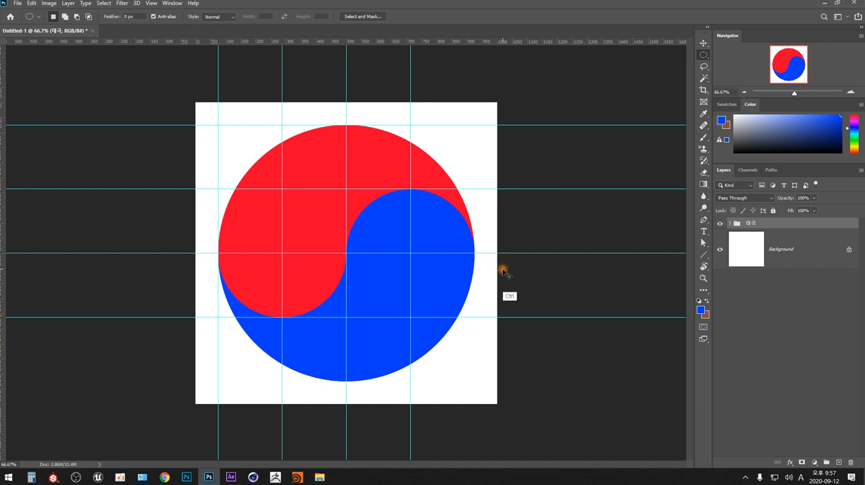
key("ctrl+t")
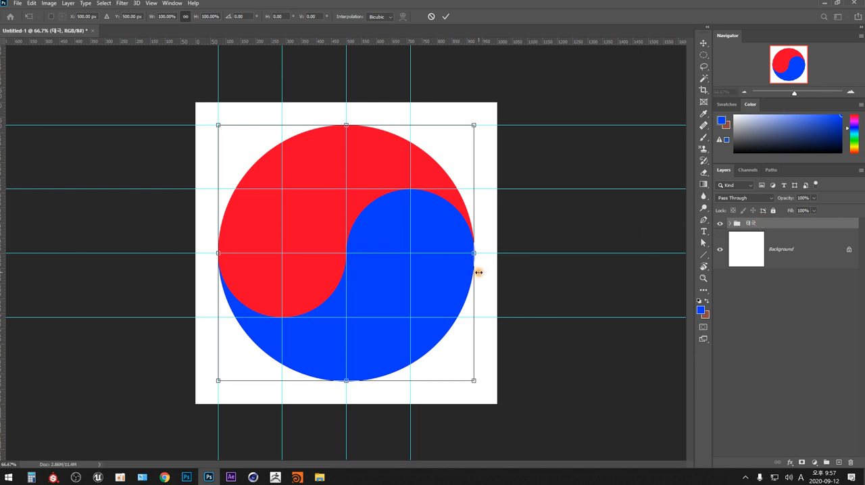
left_click_drag(487, 141, 495, 106)
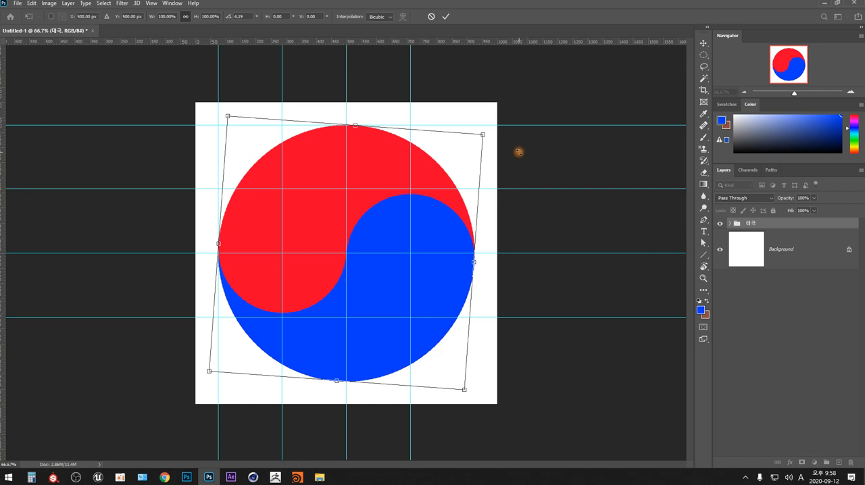
left_click_drag(520, 149, 550, 187)
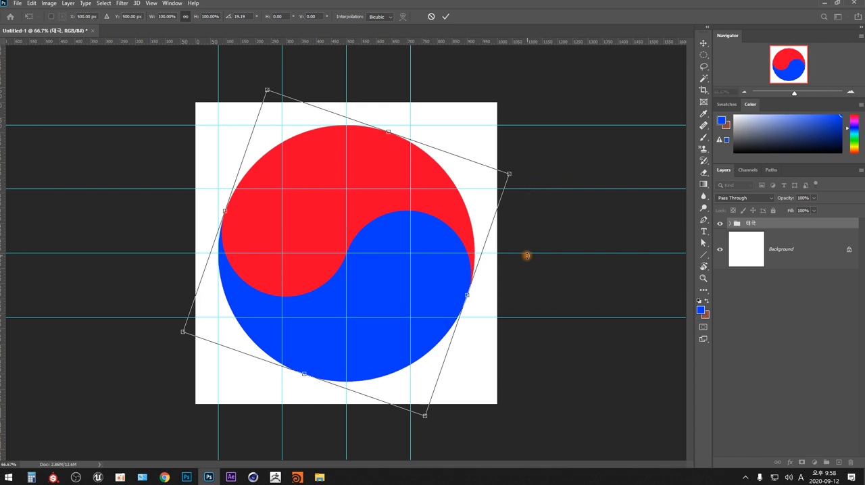
key("Escape")
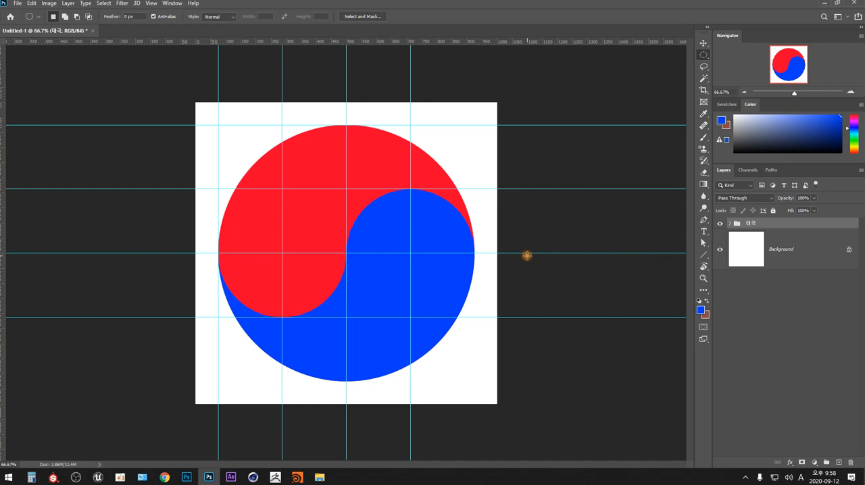
- Rotate the 태극 group 45° clockwise with Free Transform and apply the rotation
key("ctrl+t")
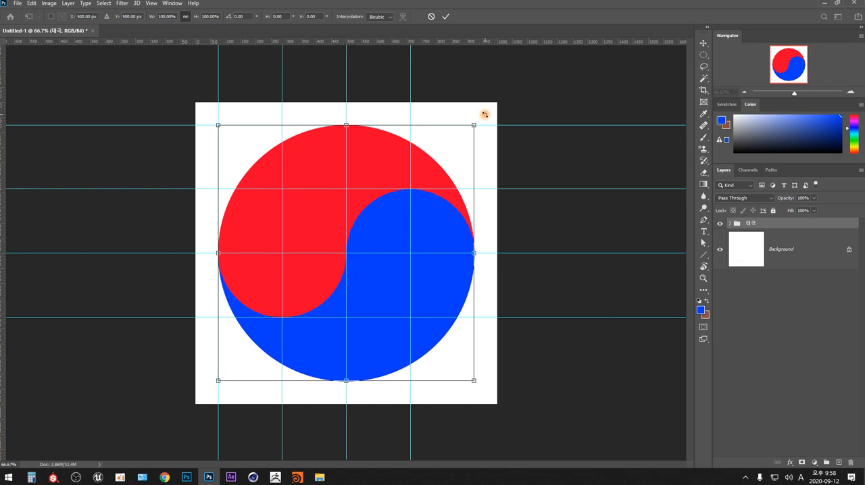
key("shift")
left_click_drag(485, 112, 572, 235)
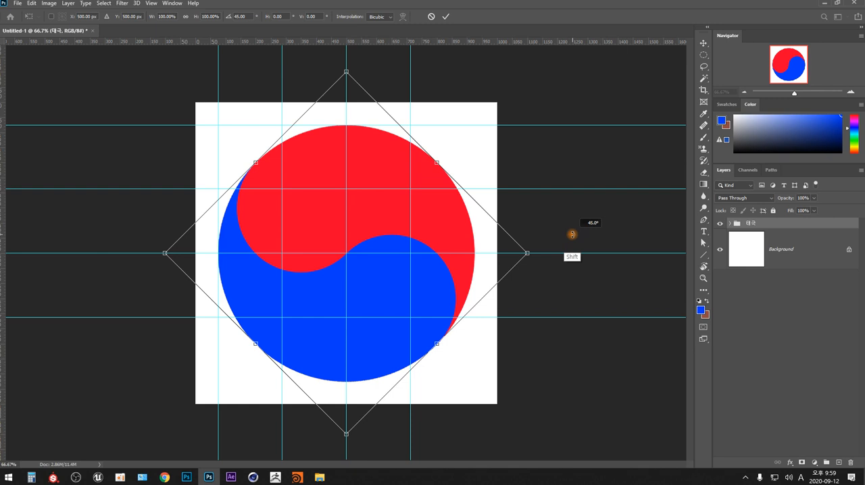
left_click_drag(572, 234, 569, 239)
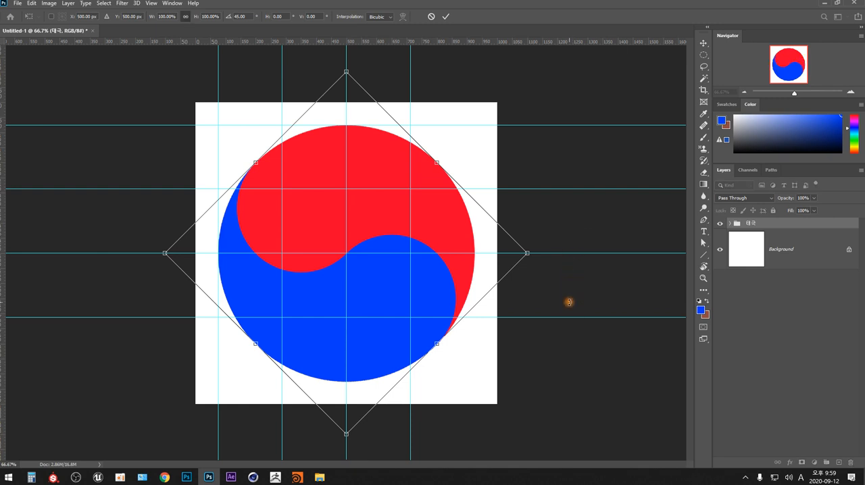
key("Return")
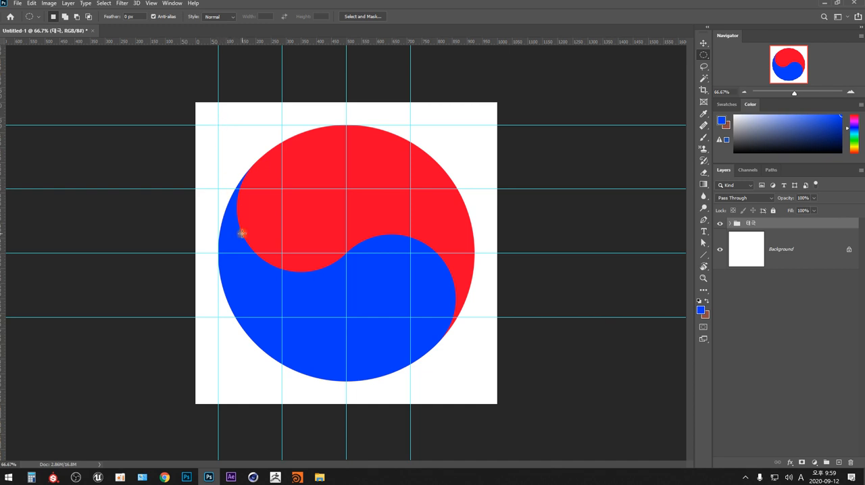
- Hide the guides over the taegeuk symbol
key("ctrl+semicolon")
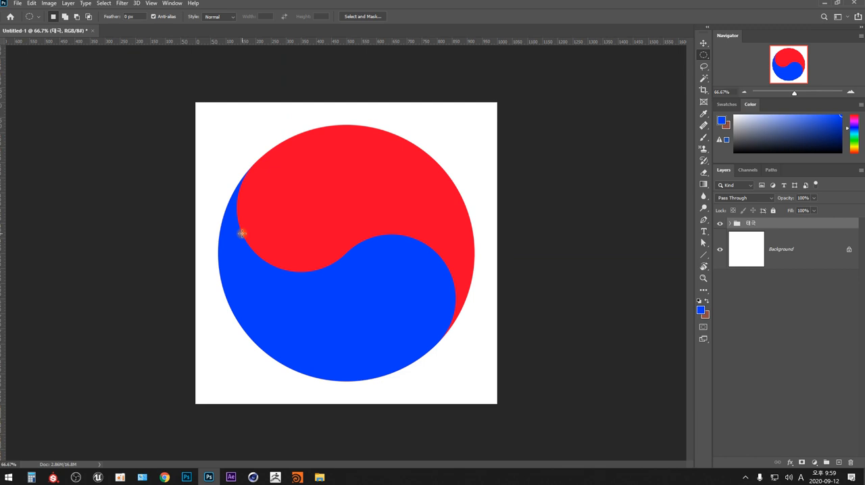
key("ctrl+semicolon")
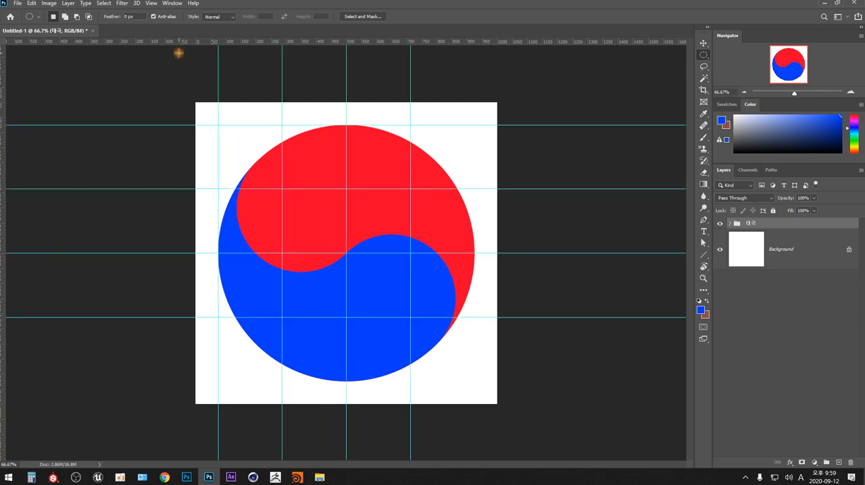
left_click(151, 3)
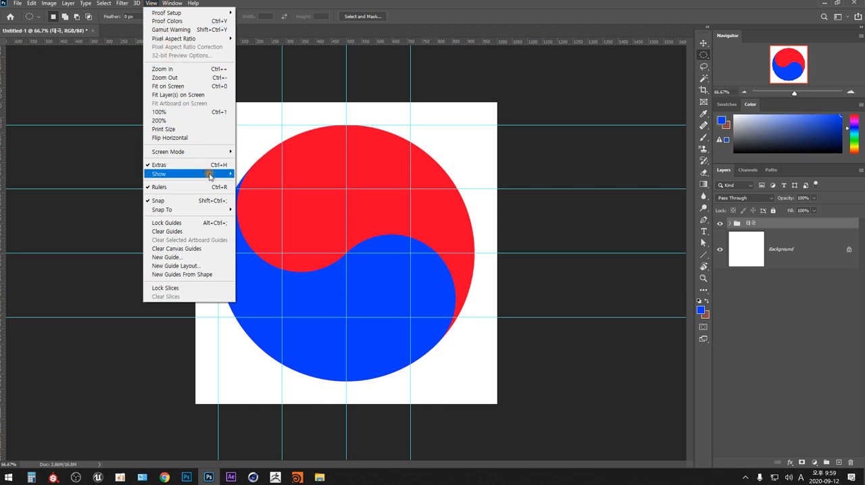
mouse_move(226, 176)
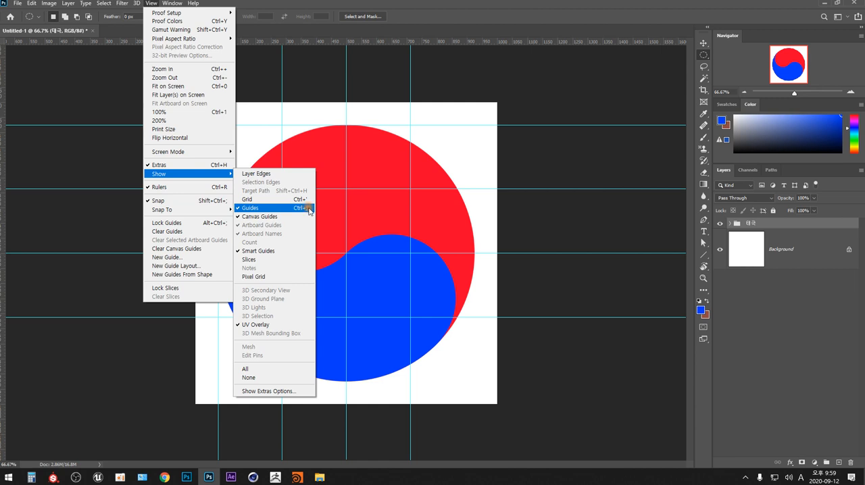
left_click(311, 211)
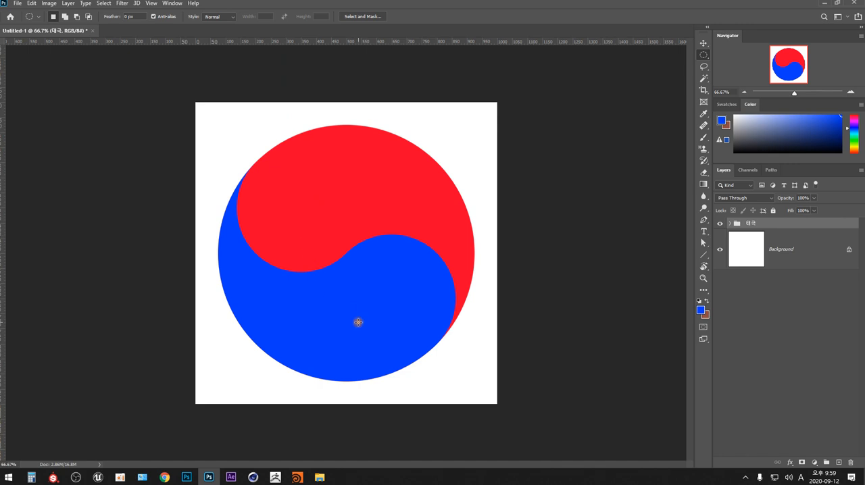
- Examine the contents of the 태극 group by toggling the visibility of Layers 4, 3 and 2 one at a time, and collapse the group
left_click(730, 224)
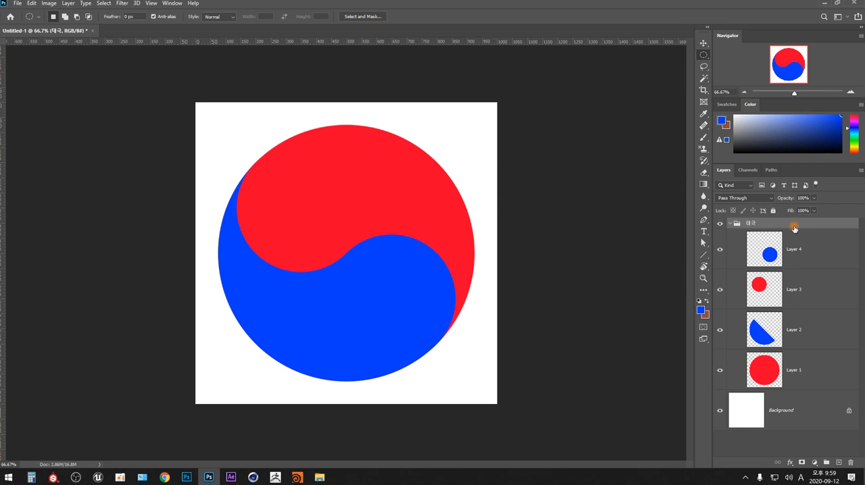
left_click(720, 251)
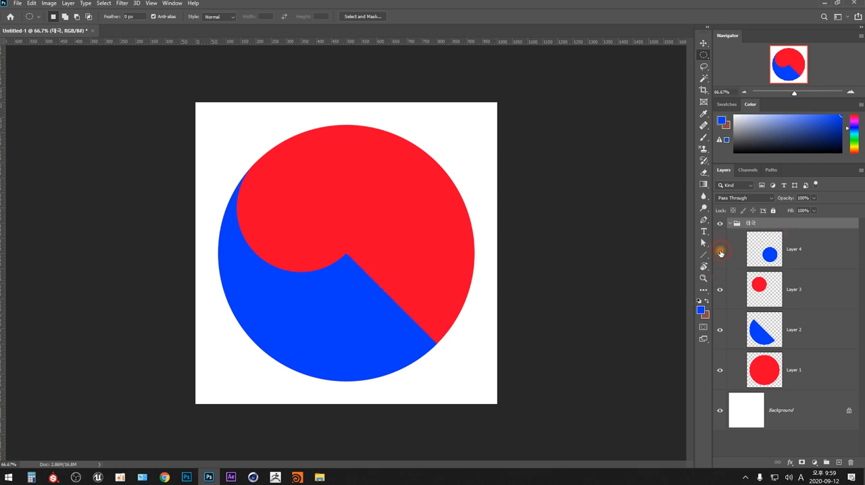
left_click(720, 251)
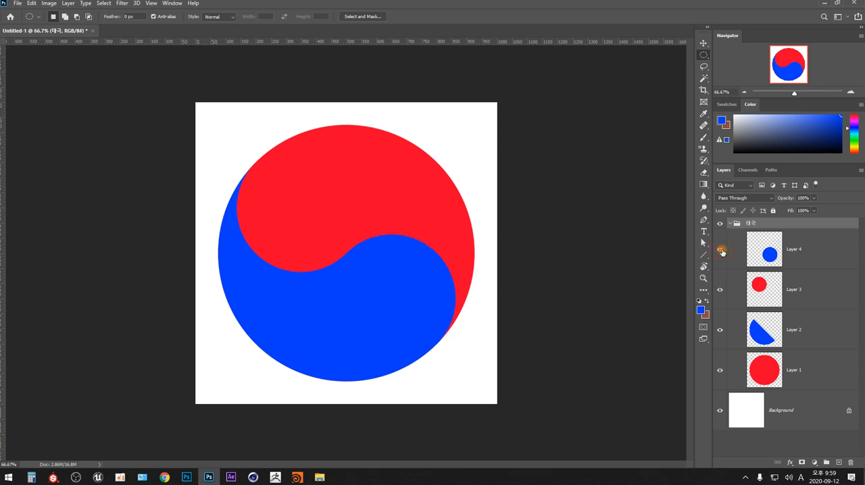
left_click(721, 290)
left_click(720, 290)
left_click(721, 330)
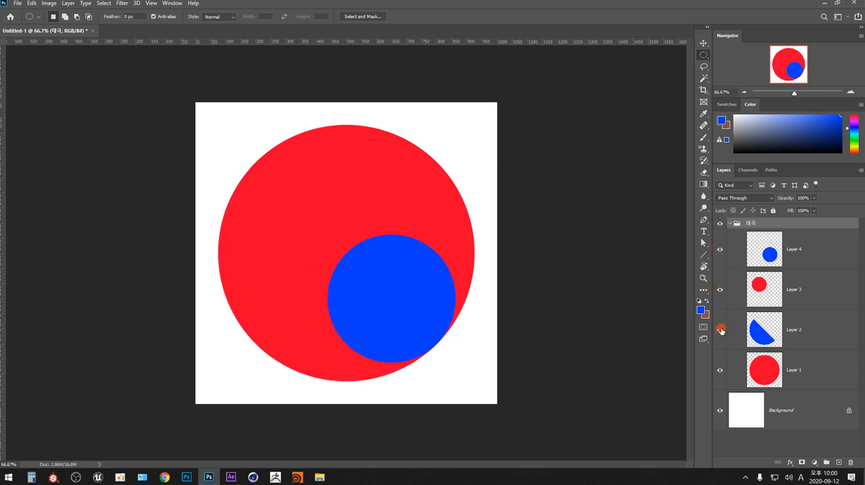
left_click(720, 330)
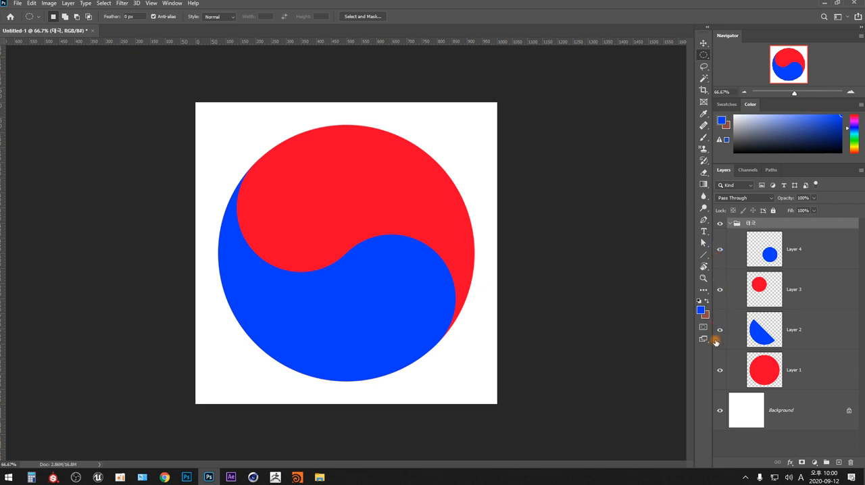
left_click(730, 224)
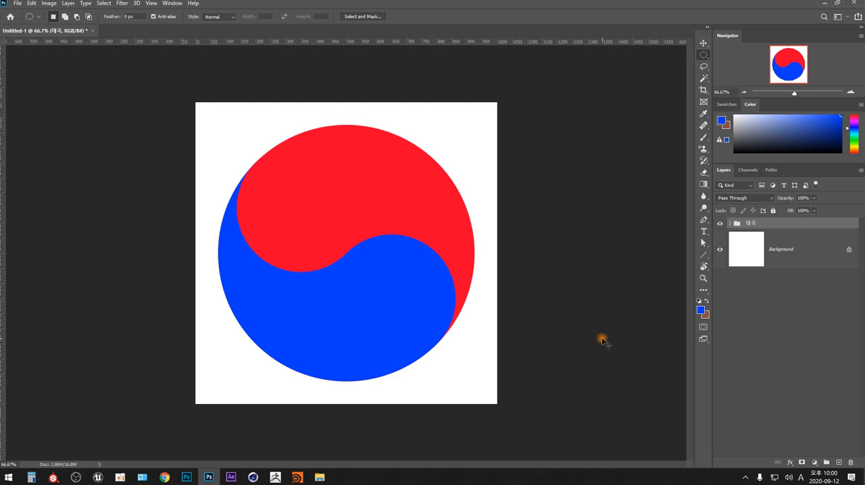
- Start saving a copy of the document to the Desktop in PNG format
key("ctrl+shift+s")
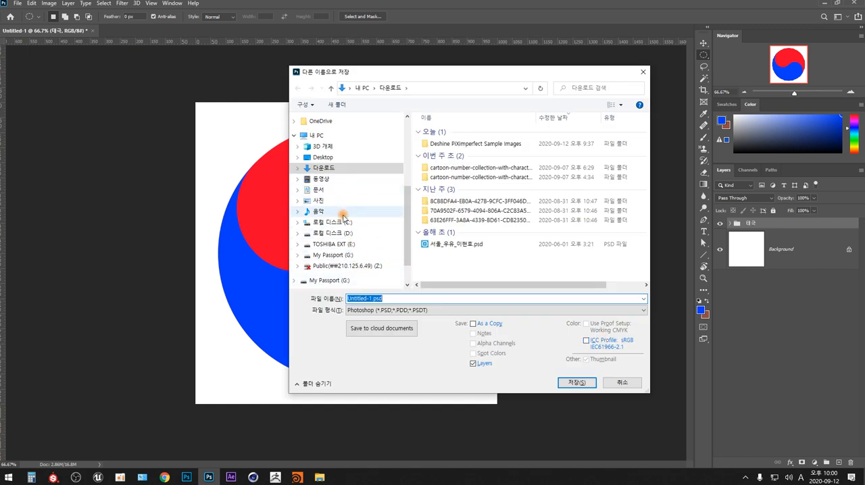
left_click(341, 234)
left_click(324, 158)
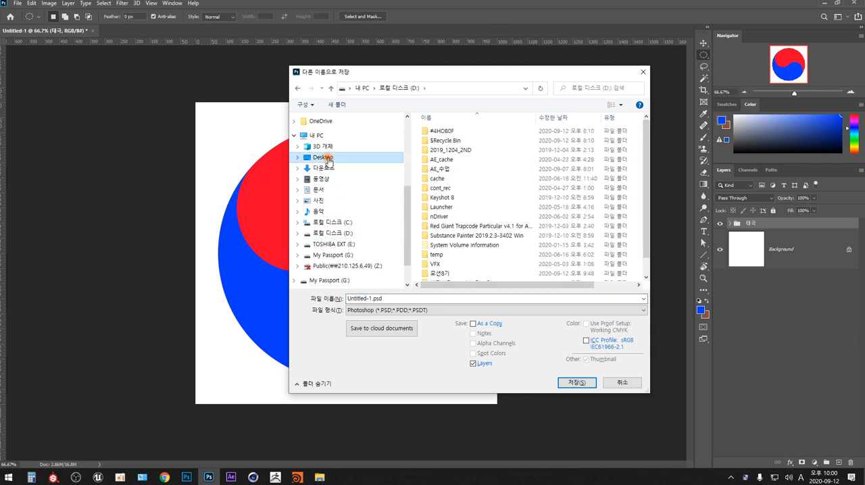
left_click(441, 311)
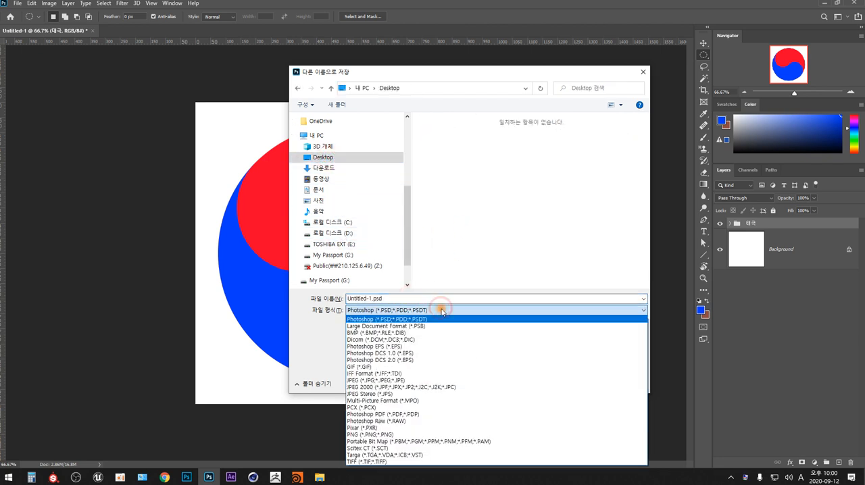
left_click(389, 435)
- Name the PNG file 20200914_태극00
left_click(370, 299)
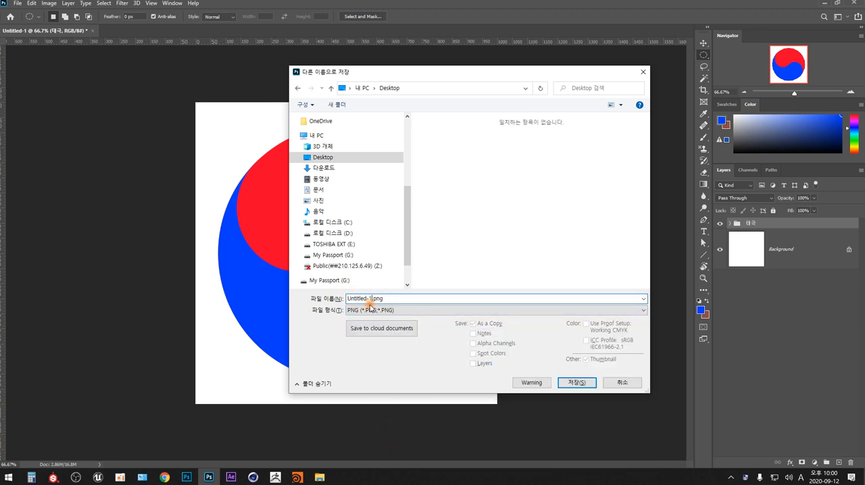
double_click(370, 303)
type("2020.0")
key("BackSpace")
key("BackSpace")
type("0914_")
type("태극00")
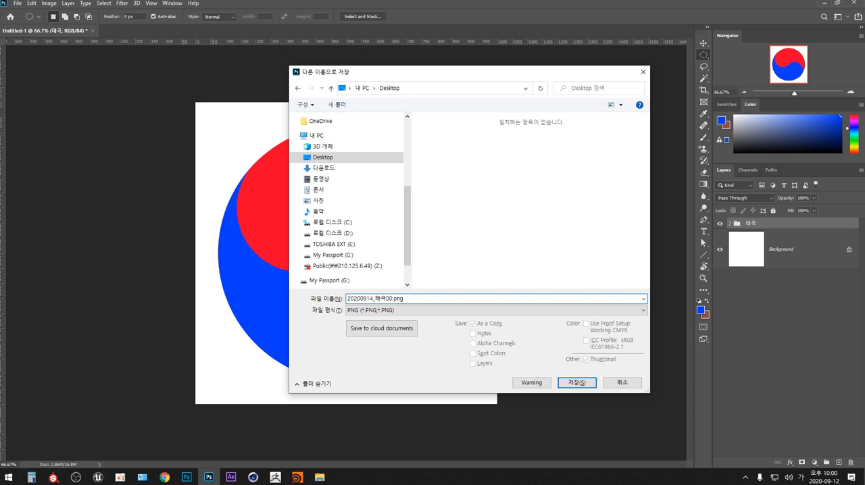
type("_")
- Save the PNG with the Large file size (Fastest saving) option
left_click(576, 382)
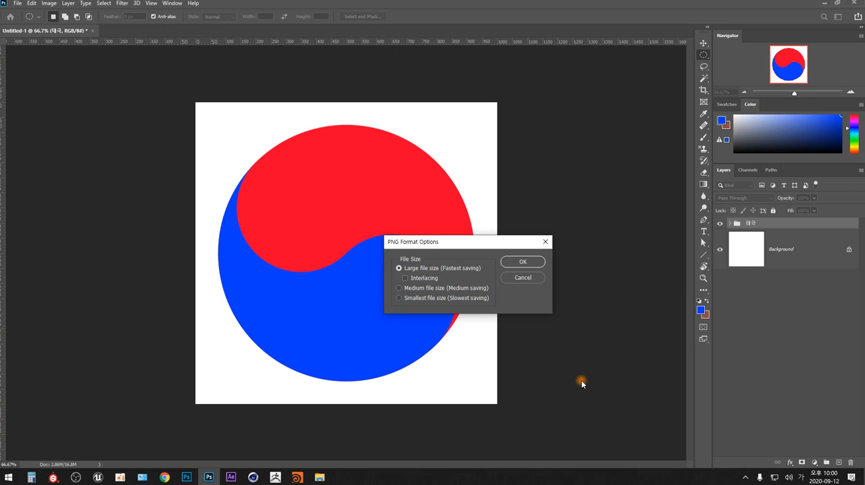
left_click_drag(516, 242, 563, 101)
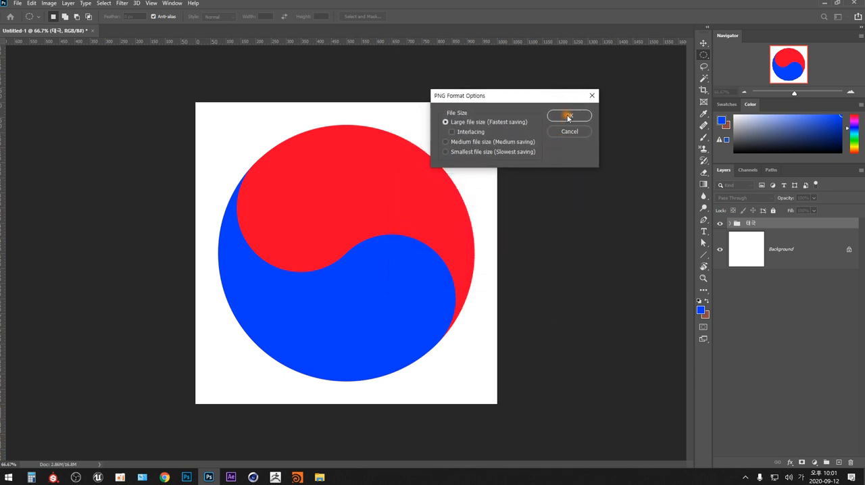
left_click(569, 117)
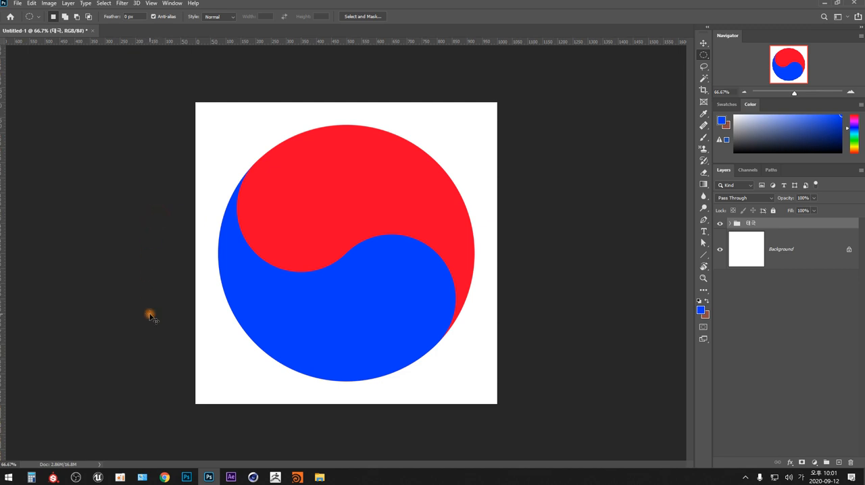
- Create a new white 1000 x 1000 pixel RGB document at 72 pixels/inch
key("ctrl+n")
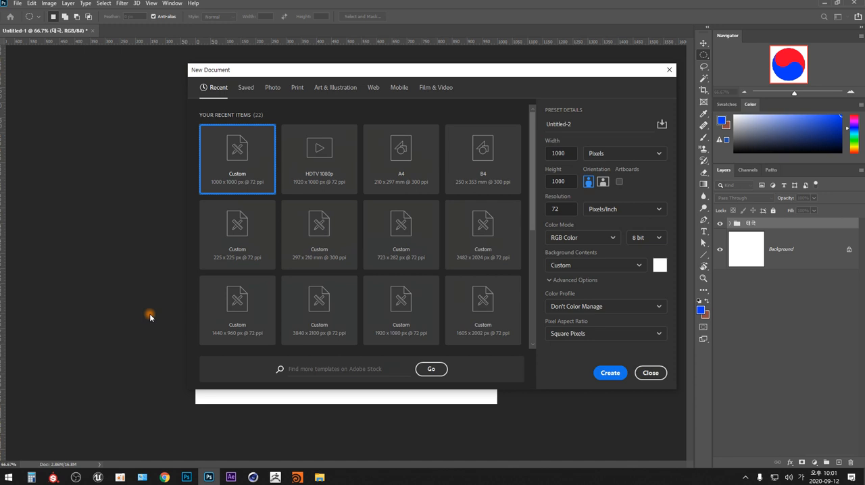
left_click(608, 369)
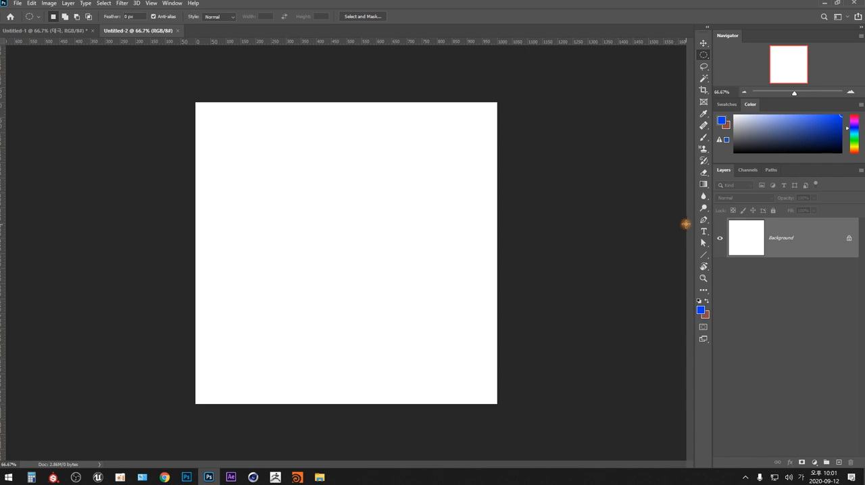
- Set up the Brush tool with a size of 15 px and a bright orange-red foreground colour
left_click(703, 138)
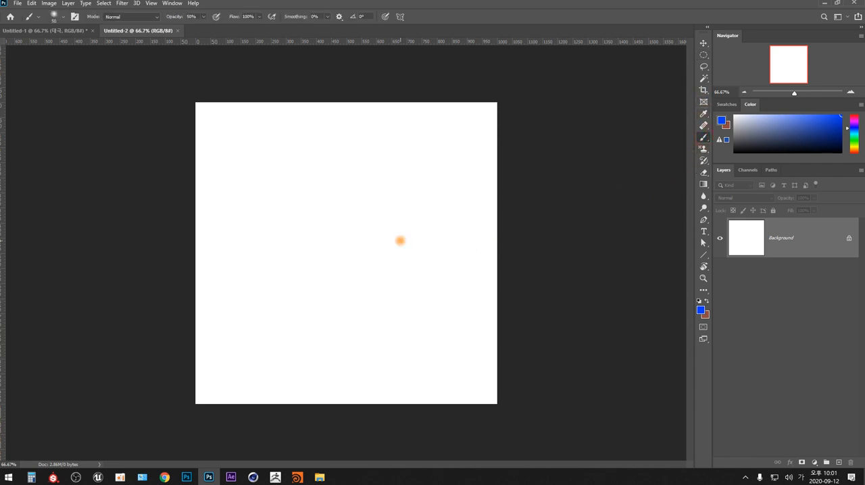
key("bracketleft")
key("bracketleft")
key("bracketleft")
key("bracketleft")
left_click_drag(854, 133, 856, 154)
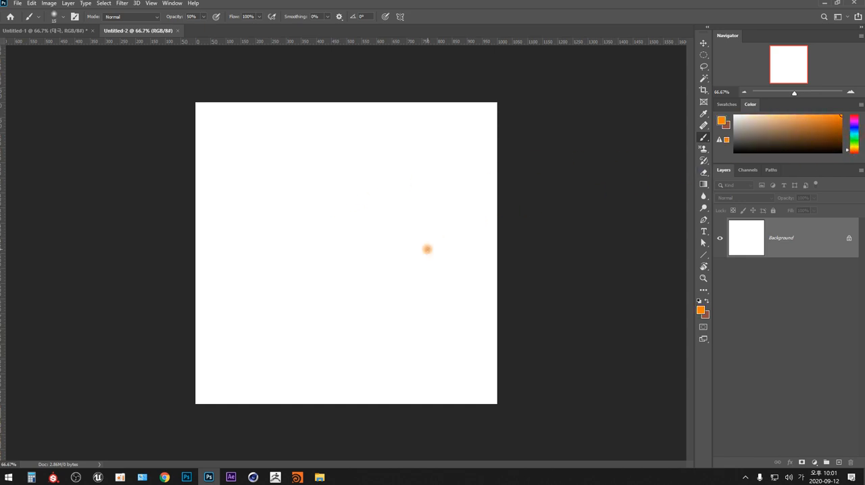
left_click(856, 154)
left_click(856, 154)
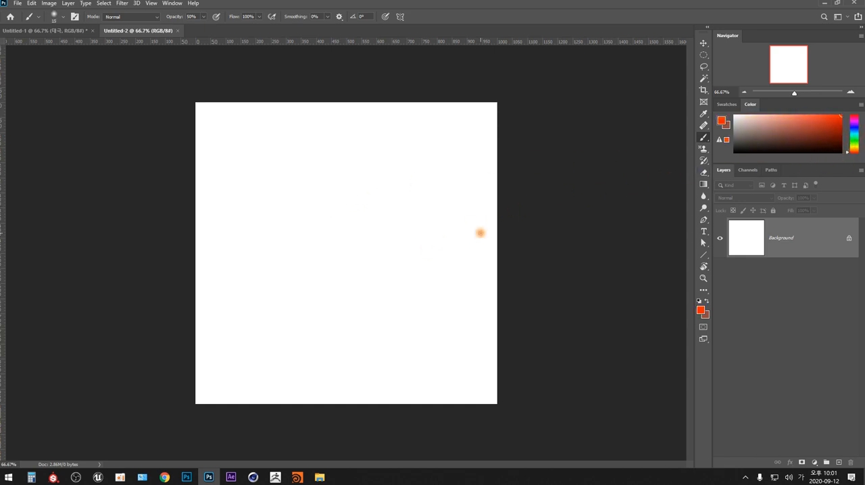
- Try sketching a large heart outline freehand on the blank canvas, and undo the brush strokes
mouse_move(332, 198)
left_mouse_down()
mouse_move(301, 155)
mouse_move(257, 150)
mouse_move(235, 203)
mouse_move(251, 265)
mouse_move(325, 367)
left_mouse_up()
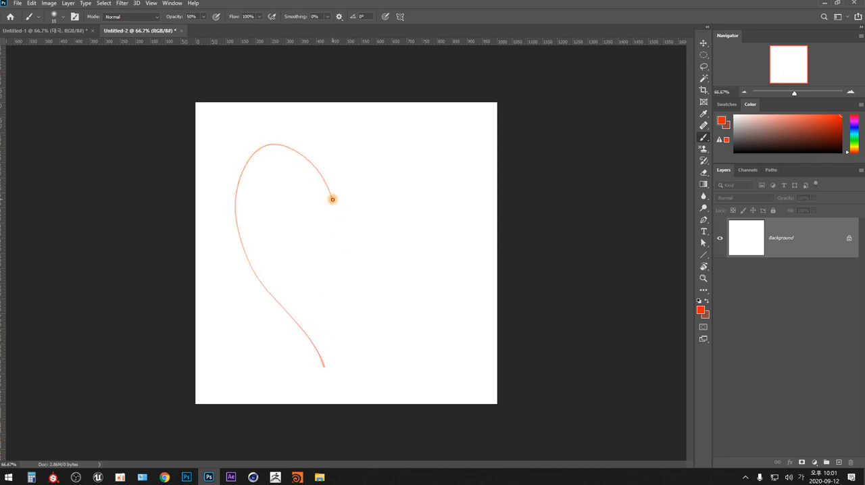
mouse_move(332, 199)
left_mouse_down()
mouse_move(386, 150)
mouse_move(423, 179)
mouse_move(408, 244)
mouse_move(324, 366)
left_mouse_up()
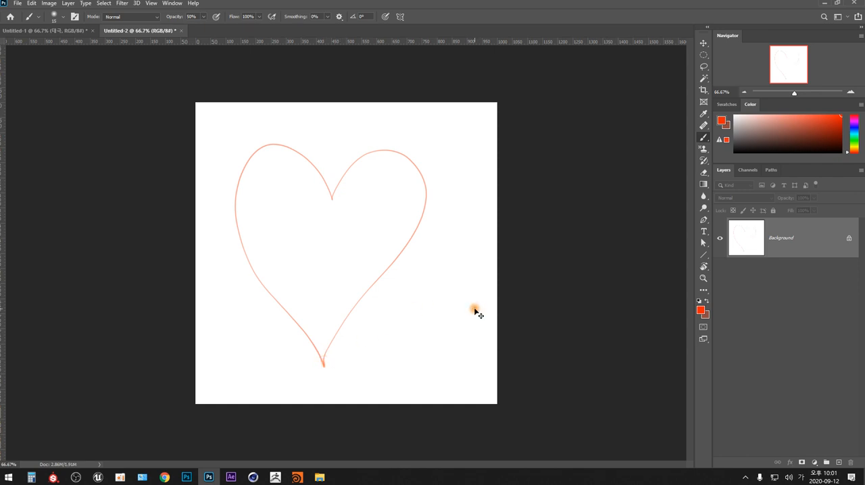
key("ctrl+z")
key("ctrl+z")
key("ctrl+z")
key("ctrl+z")
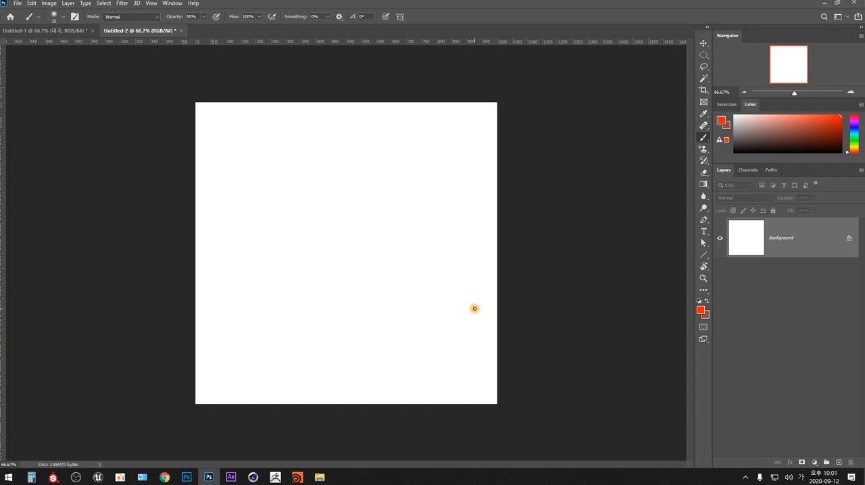
- Create a new layer with the default settings and place a vertical guide at the canvas's horizontal centre, 500 px
key("ctrl+shift+n")
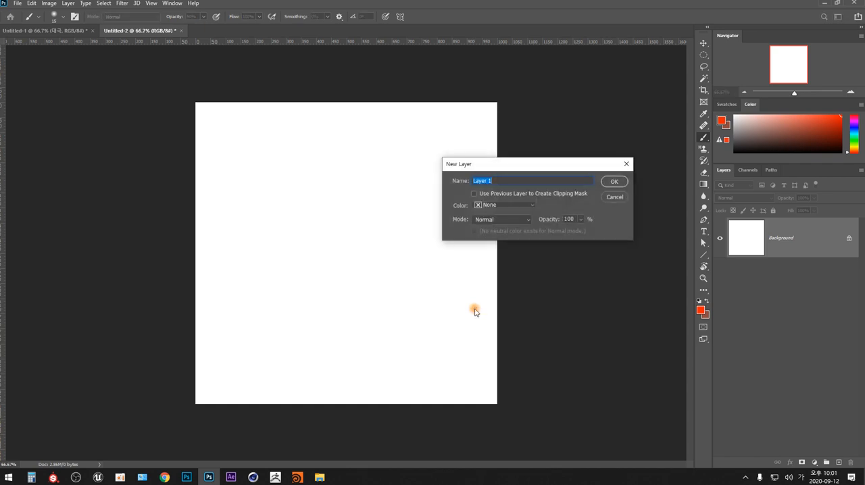
key("Return")
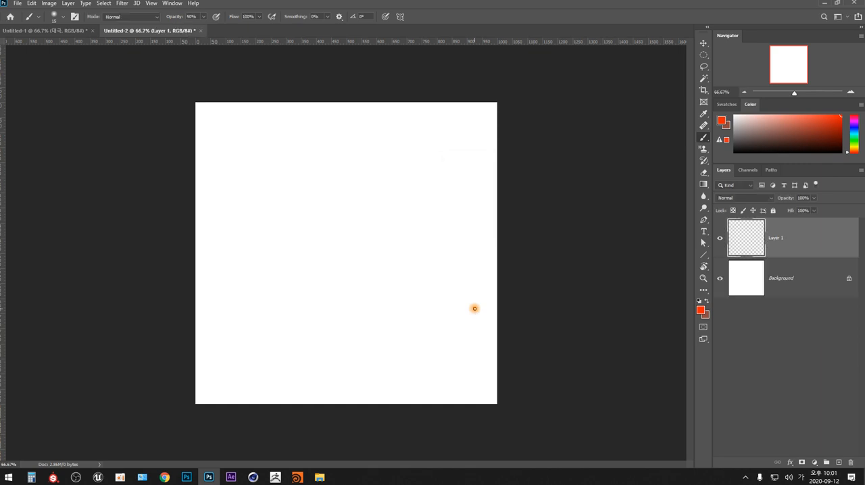
left_click_drag(3, 201, 350, 216)
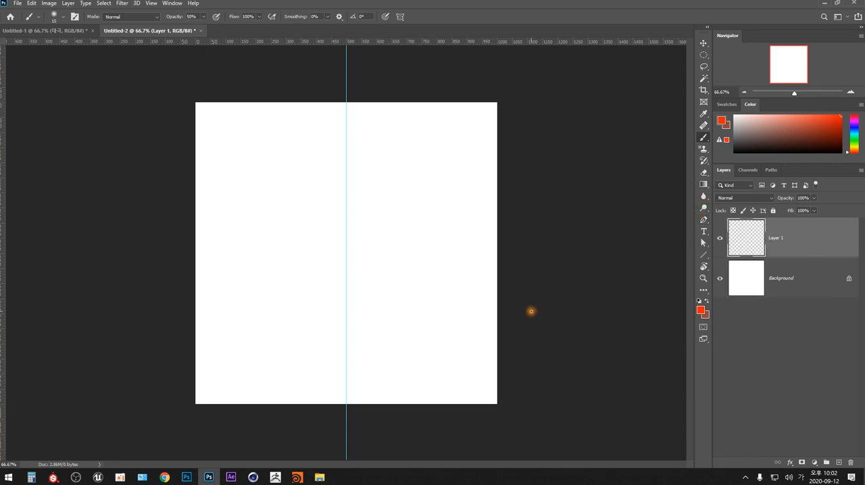
- Draw a closed four-point straight-edged path with the Pen tool as the right half of a heart, its straight side on the guide
key("p")
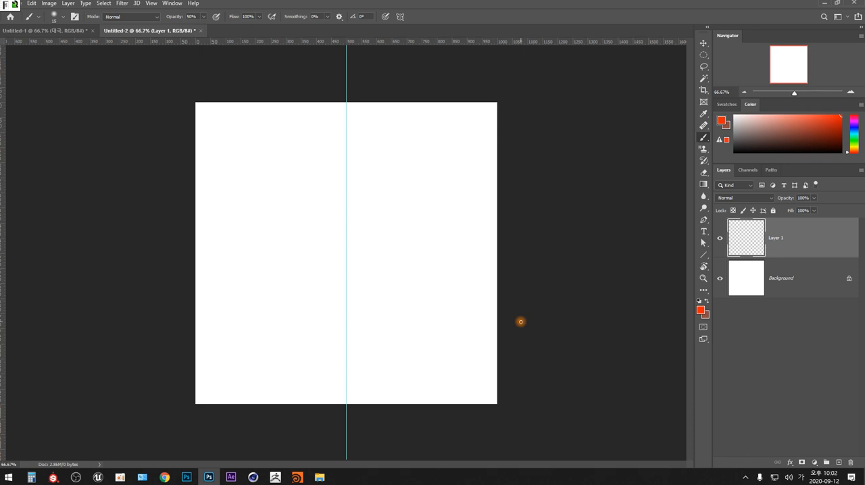
key("Hangul")
key("p")
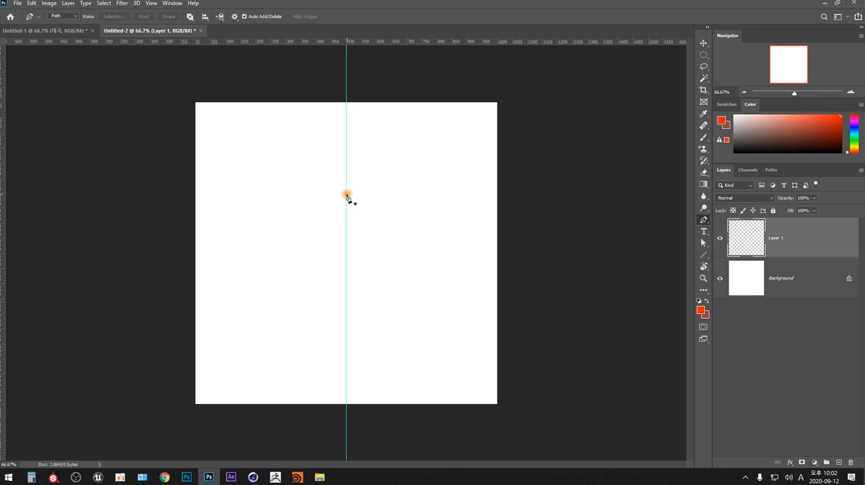
left_click(347, 194)
left_click(395, 159)
left_click(441, 211)
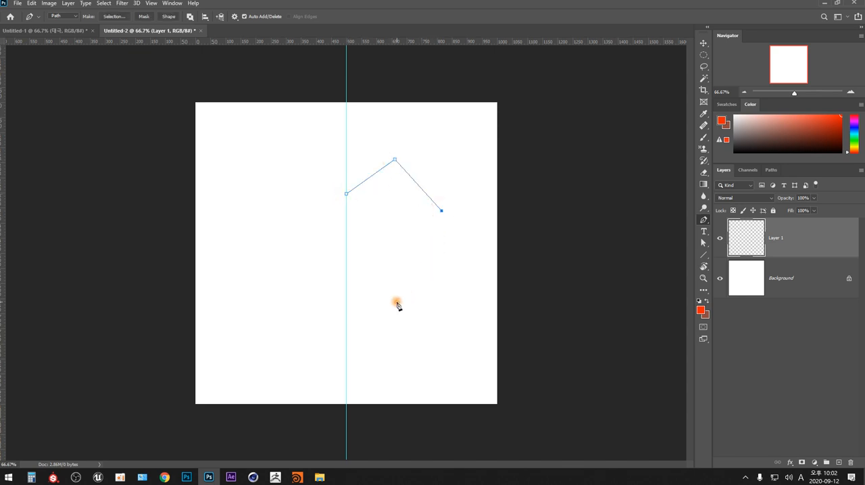
left_click(346, 350)
left_click(346, 193)
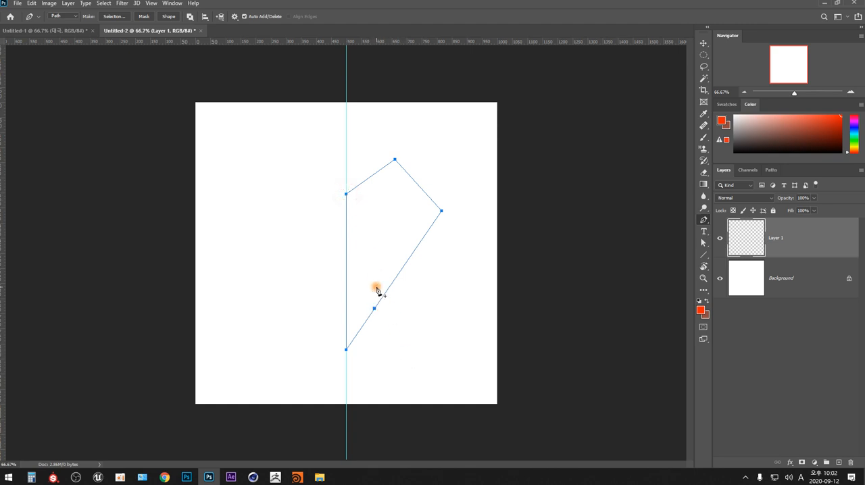
- Curve the half-heart path by pulling direction handles from its top and outer anchor points, and lower the outer anchor slightly
left_click_drag(412, 144, 362, 224, "ctrl")
left_click_drag(395, 160, 423, 164, "alt")
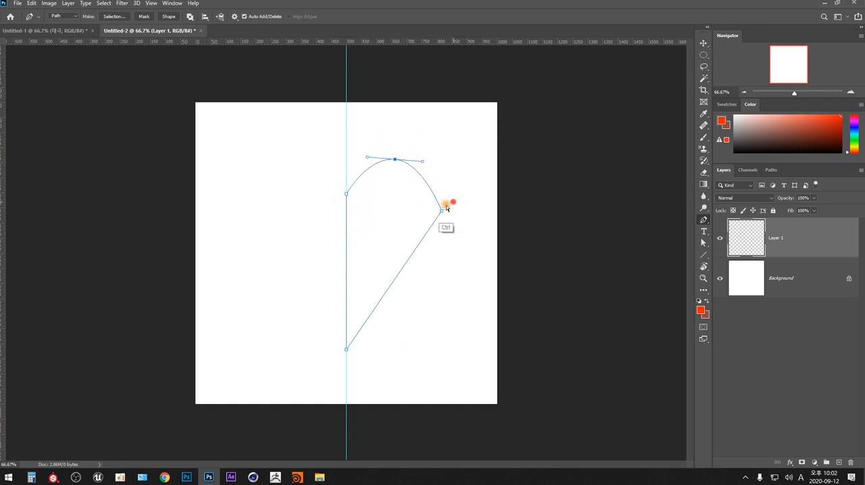
left_click_drag(441, 211, 442, 235, "alt")
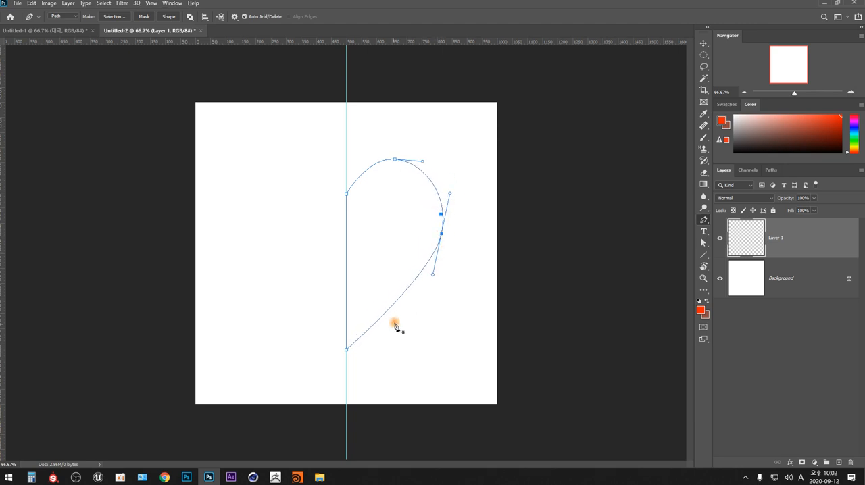
- Add an anchor point near the heart's tip, shift it inward, and fine-tune the outer and top anchors to refine the curve
left_click(372, 327)
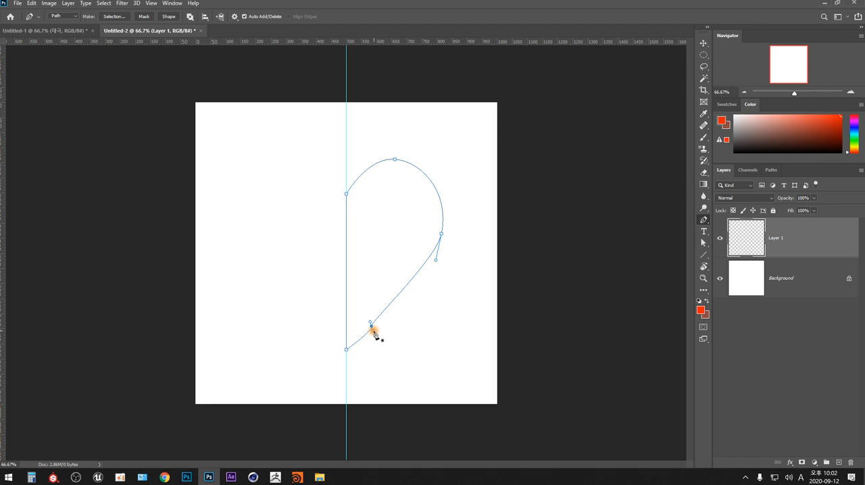
key("ctrl+z")
left_click(372, 327)
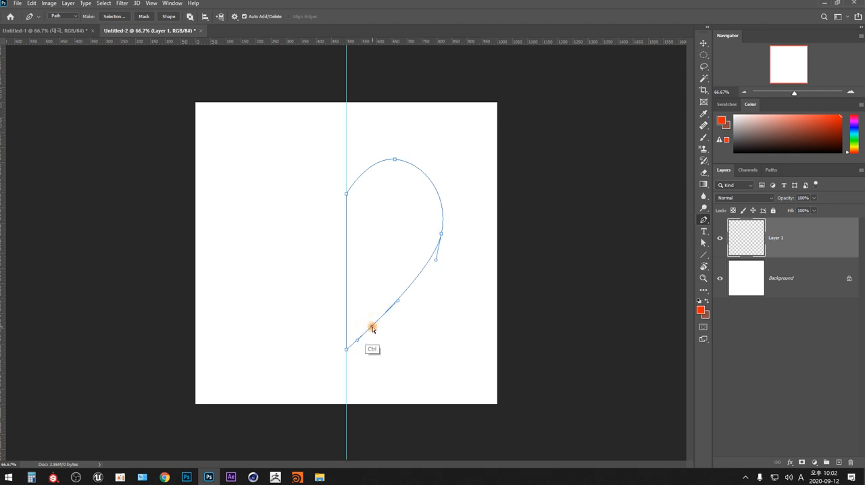
left_click_drag(371, 327, 367, 317, "ctrl")
left_click(400, 287)
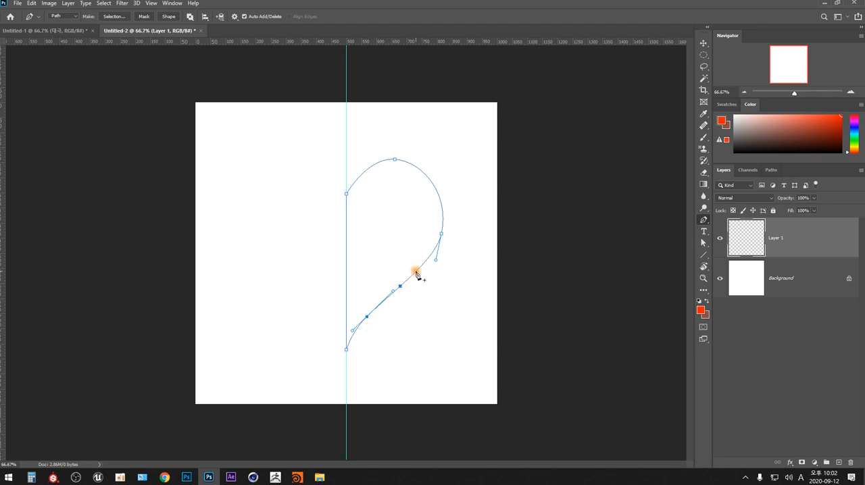
left_click(440, 235, "ctrl")
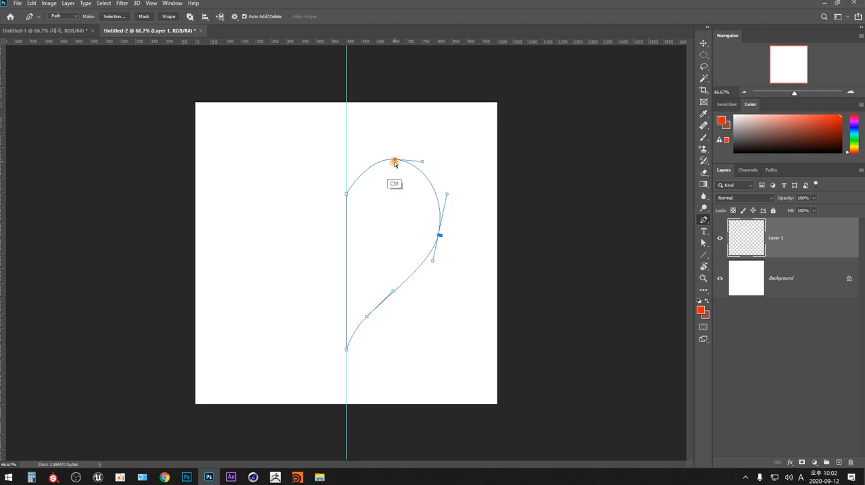
left_click_drag(395, 160, 396, 164, "ctrl")
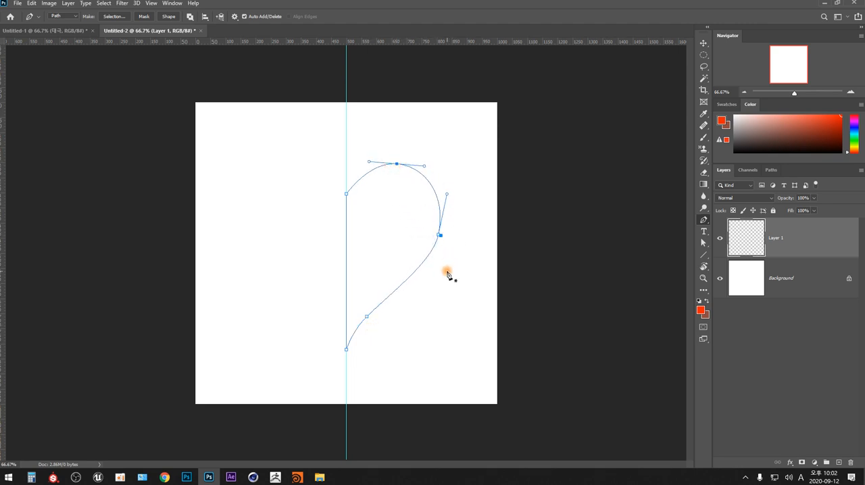
- Load the half-heart path as a selection, fill it with the orange-red foreground colour on Layer 1, and deselect
left_click(771, 170)
left_click(726, 194, "ctrl")
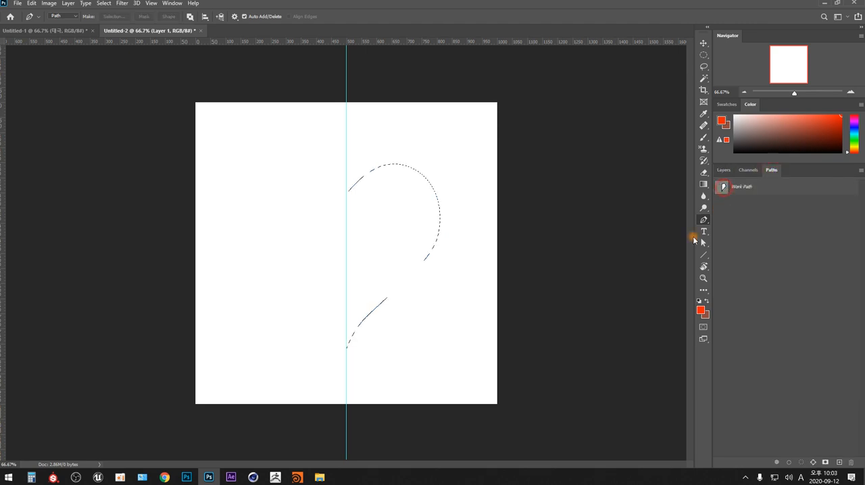
key("F7")
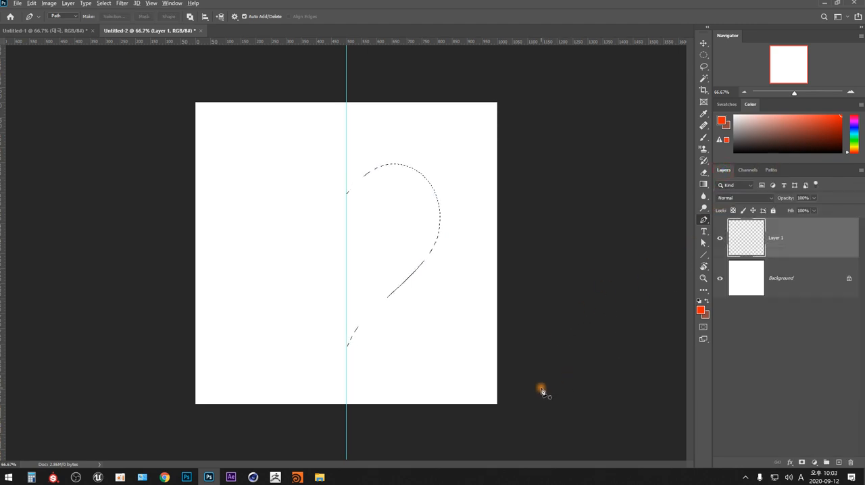
key("alt+BackSpace")
key("ctrl+d")
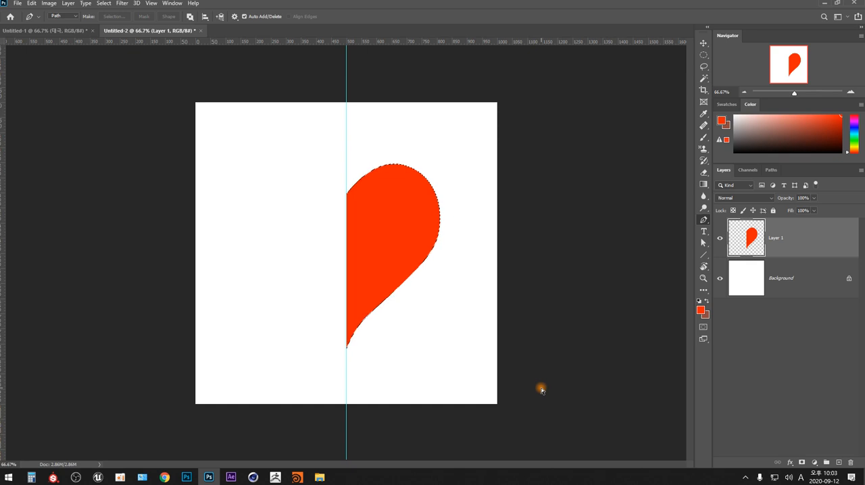
- Duplicate the half-heart layer, flip the copy horizontally, and move it across the guide to complete the heart
key("ctrl+j")
key("ctrl+t")
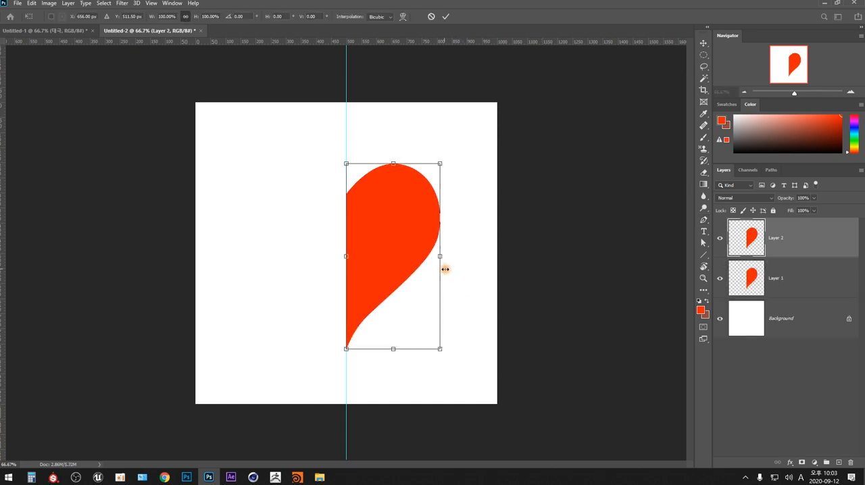
right_click(425, 248)
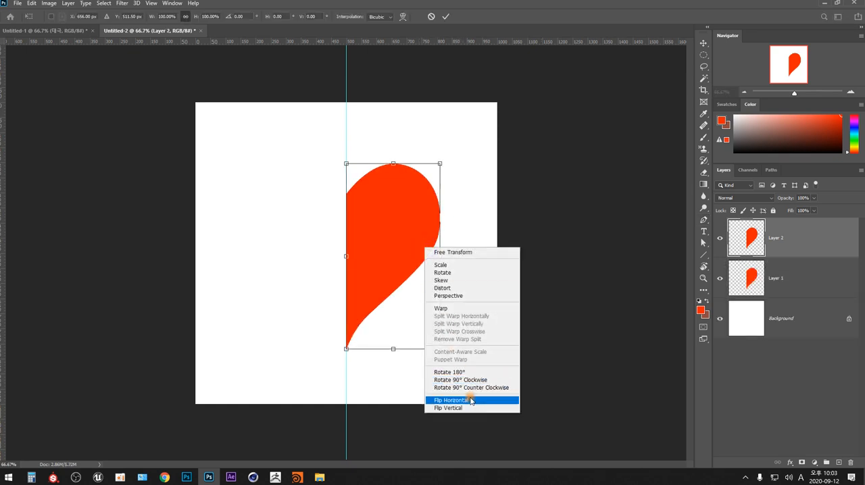
left_click(470, 400)
key("Return")
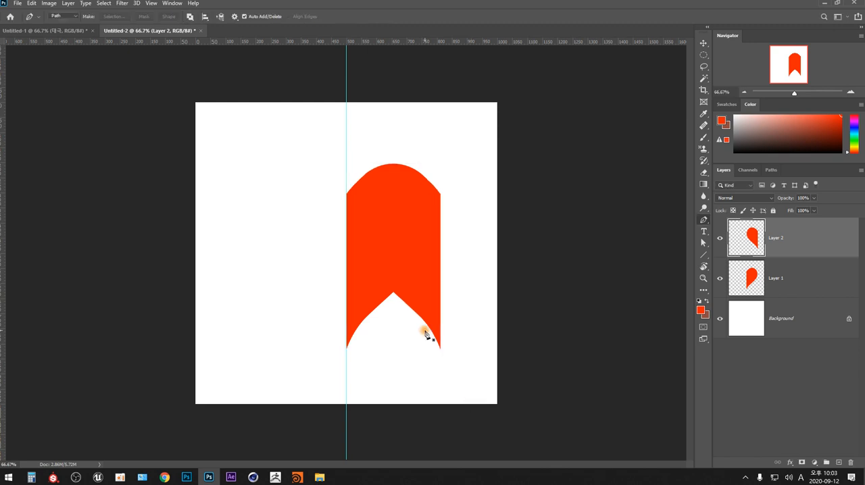
key("m")
left_click_drag(428, 292, 333, 298)
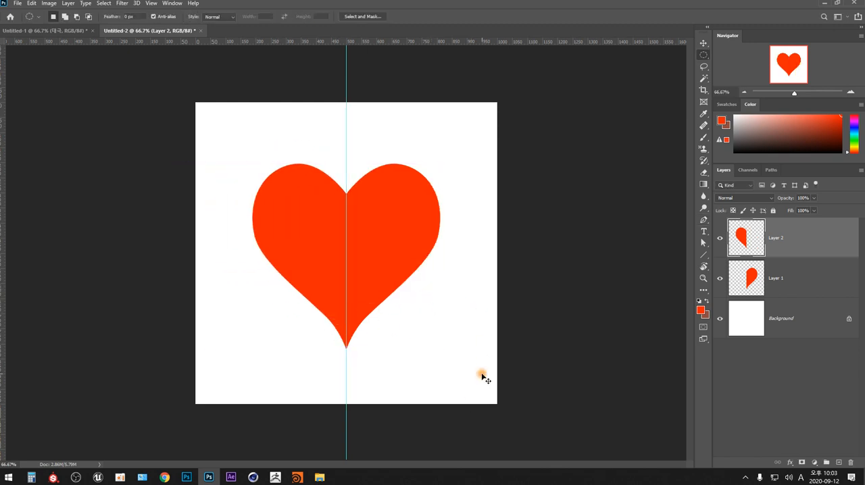
- Hide the guide and delete both half-heart layers
key("ctrl+semicolon")
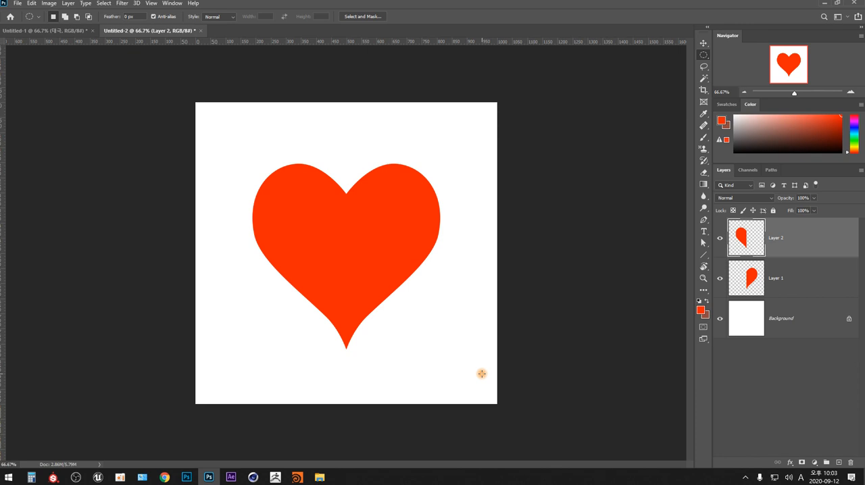
left_click(793, 277, "shift")
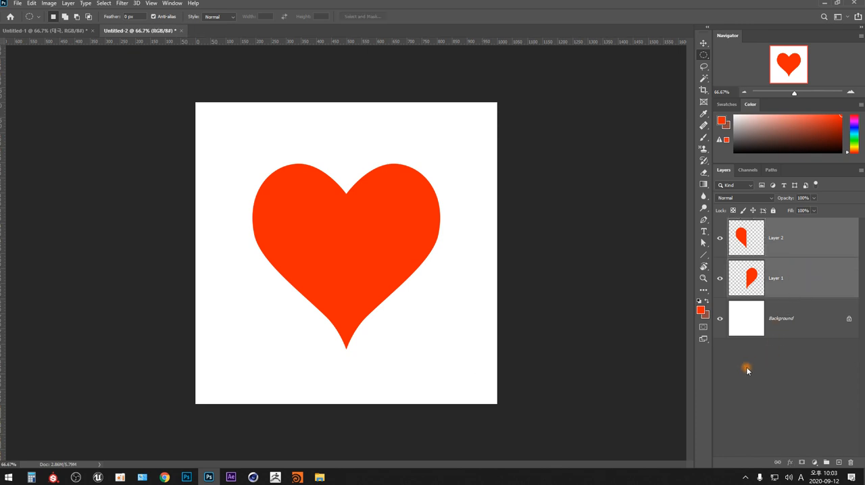
key("Delete")
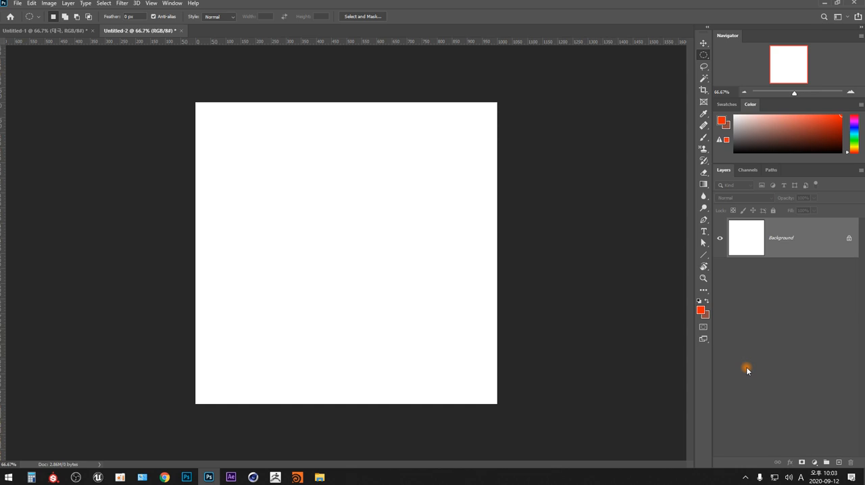
- Create a new empty layer above the background and show the centre guide again
key("ctrl+shift+n")
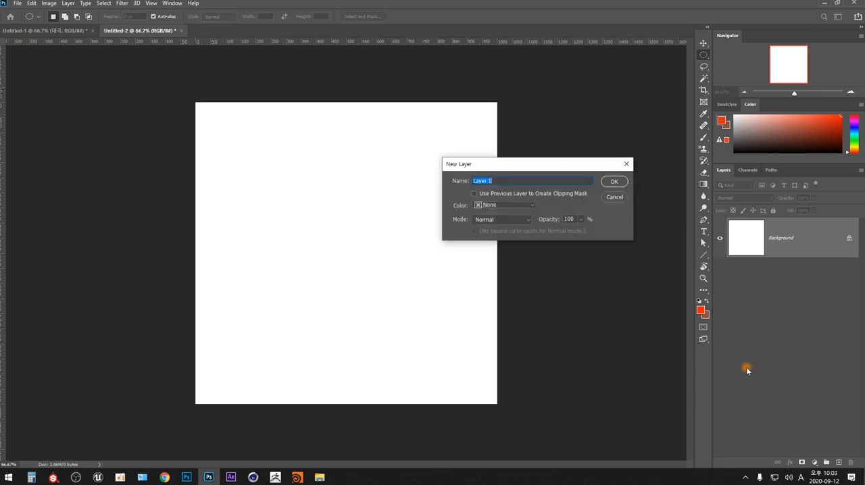
key("Return")
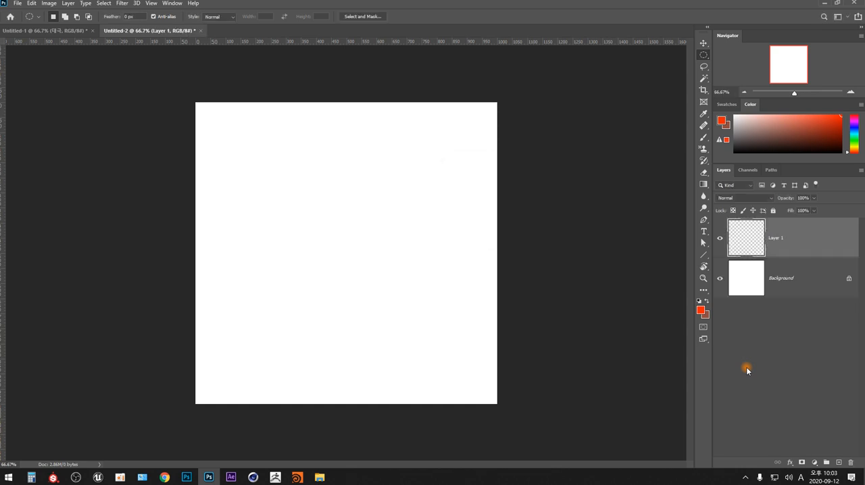
key("ctrl+;")
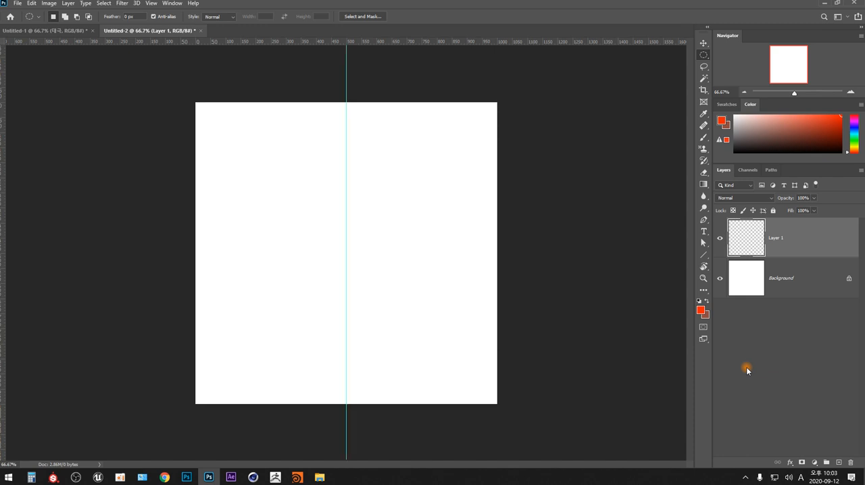
- Draw a new closed four-point half-heart path with straight segments to the right of the guide using the Pen tool
key("p")
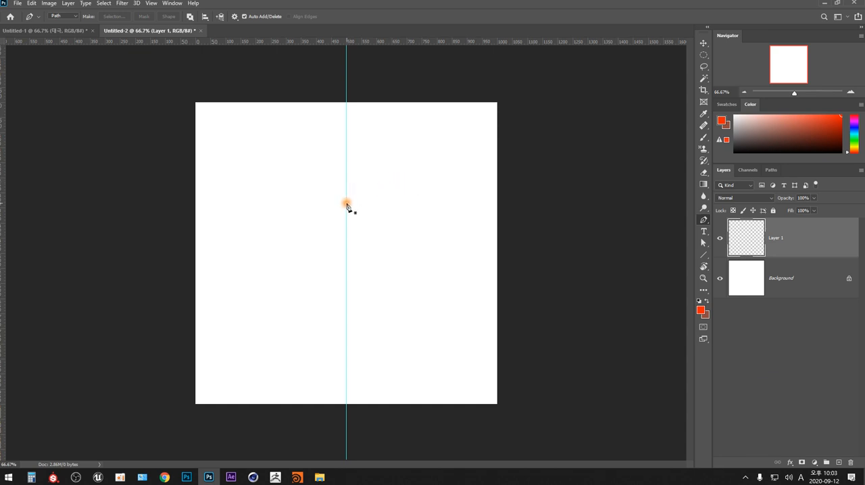
left_click(346, 203)
left_click(405, 163)
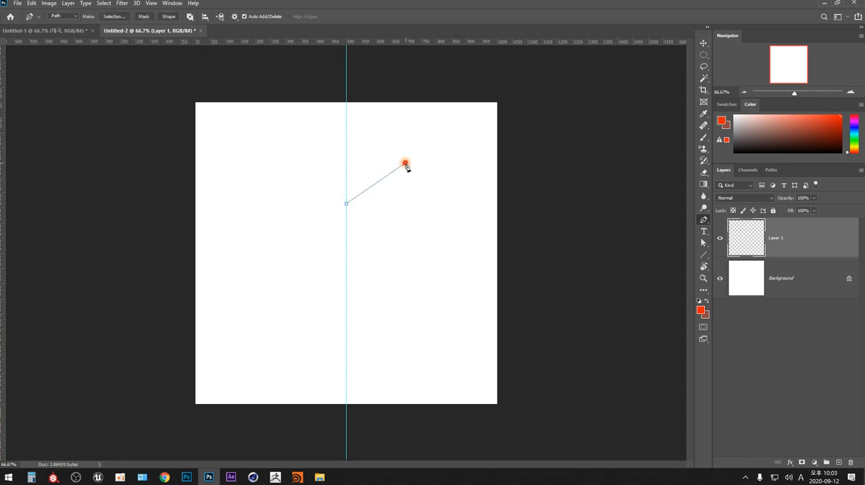
left_click(444, 215)
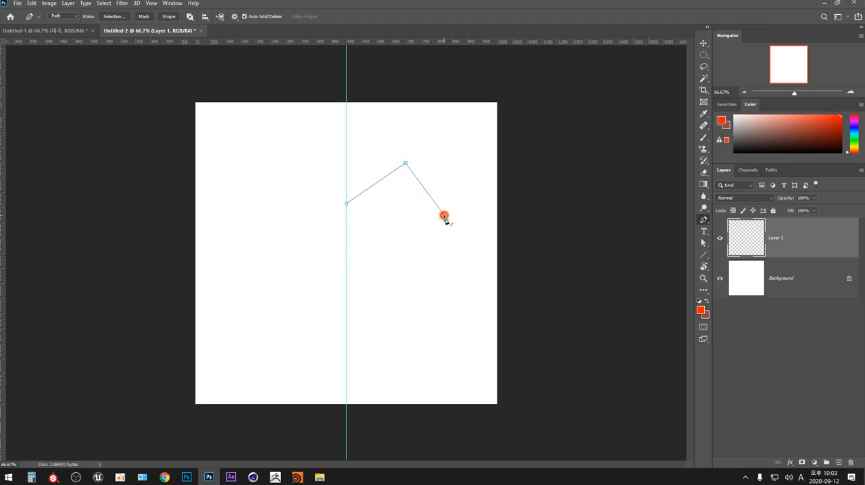
left_click(346, 356)
left_click(346, 203)
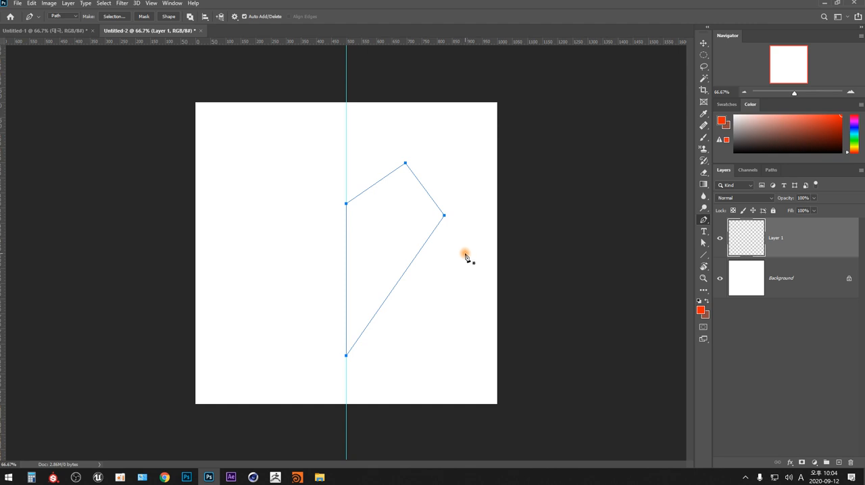
- Try selecting path points and moving the half-heart's top anchor up toward the guide, and undo the changes
key("ctrl")
left_click_drag(476, 258, 452, 289)
left_click(420, 250, "ctrl")
key("ctrl")
left_click_drag(382, 132, 417, 175)
key("ctrl")
left_click_drag(405, 163, 385, 152)
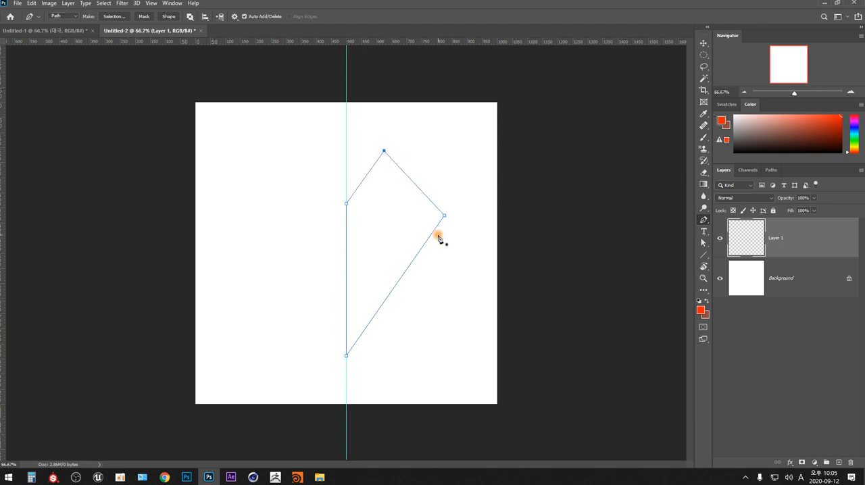
key("ctrl+z")
key("ctrl+z")
key("ctrl+z")
- Try pulling curve handles from the top and outer anchors of the half-heart path, and undo both curve changes
left_click(406, 164, "ctrl")
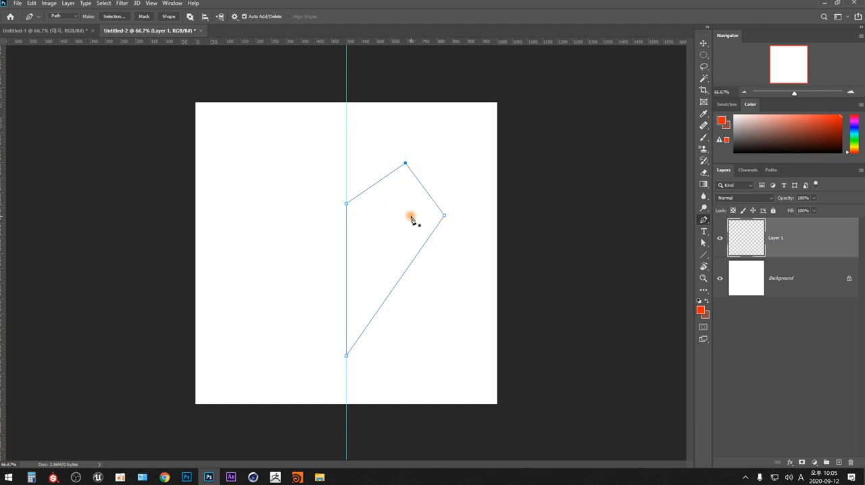
key("alt")
left_click_drag(406, 164, 436, 165)
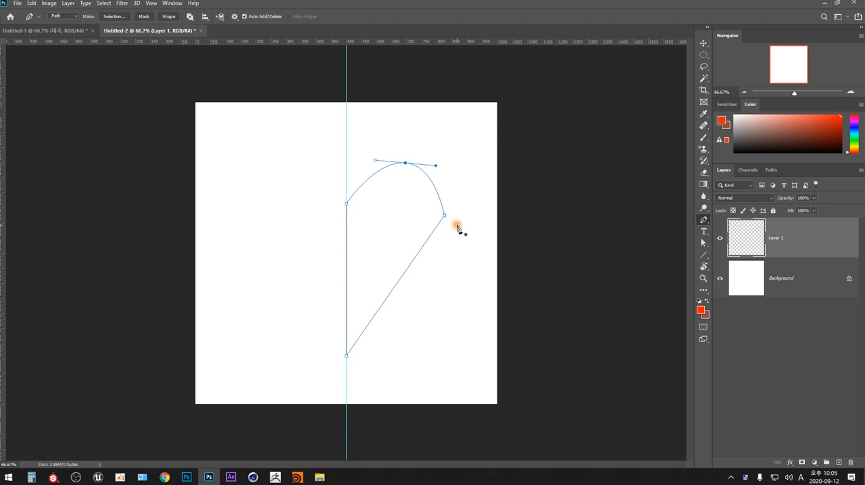
key("alt")
left_click_drag(444, 216, 443, 248)
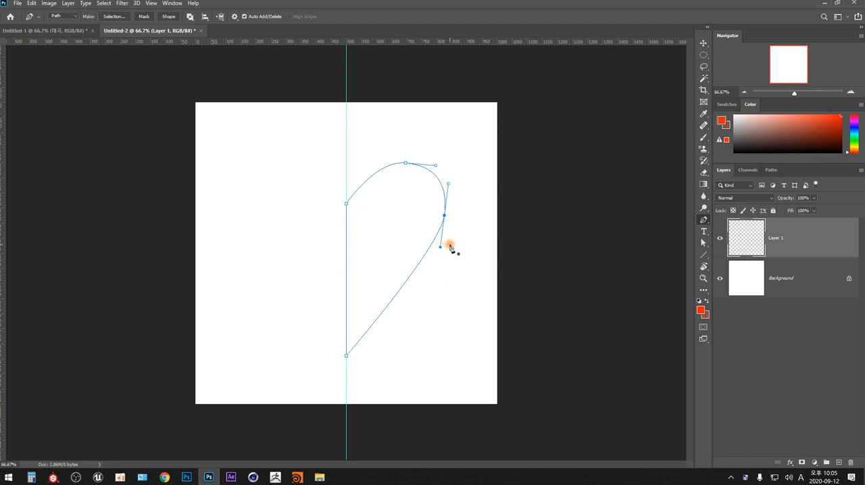
key("ctrl+z")
key("ctrl+z")
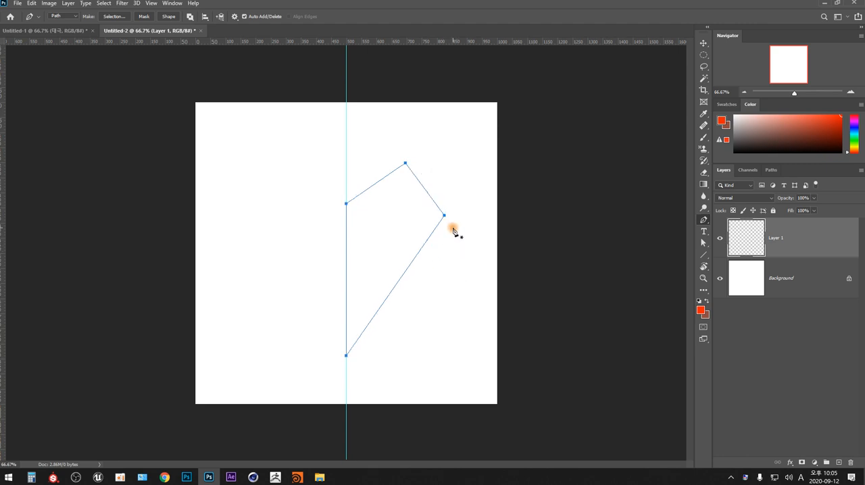
- Pull curve handles from the half-heart's outer anchor and top anchor to round the path into a lobe
key("ctrl")
left_click(415, 149, "ctrl")
key("alt")
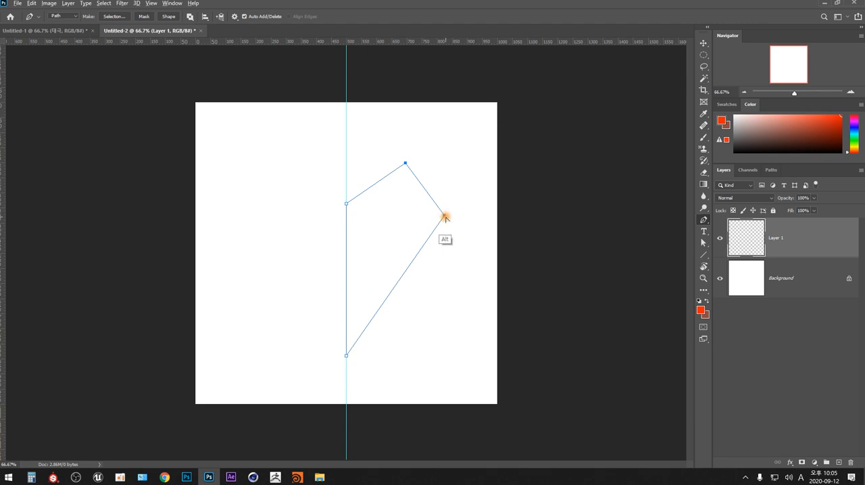
left_click_drag(445, 217, 434, 263)
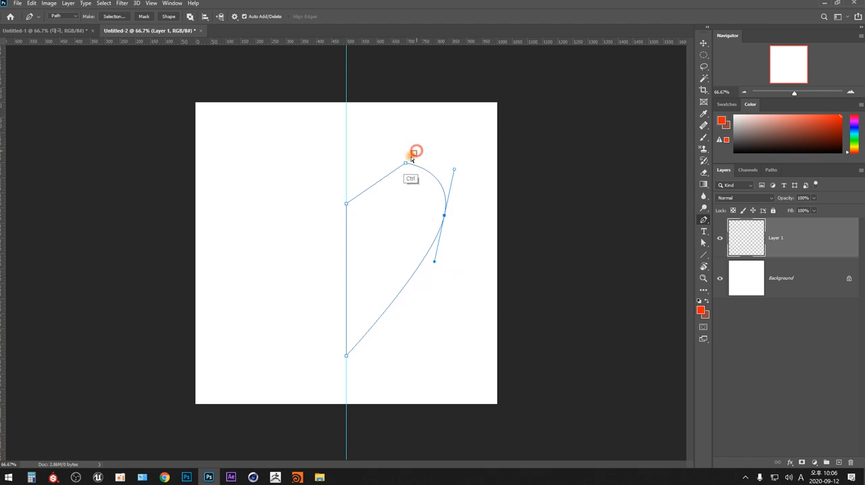
left_click_drag(418, 150, 434, 163)
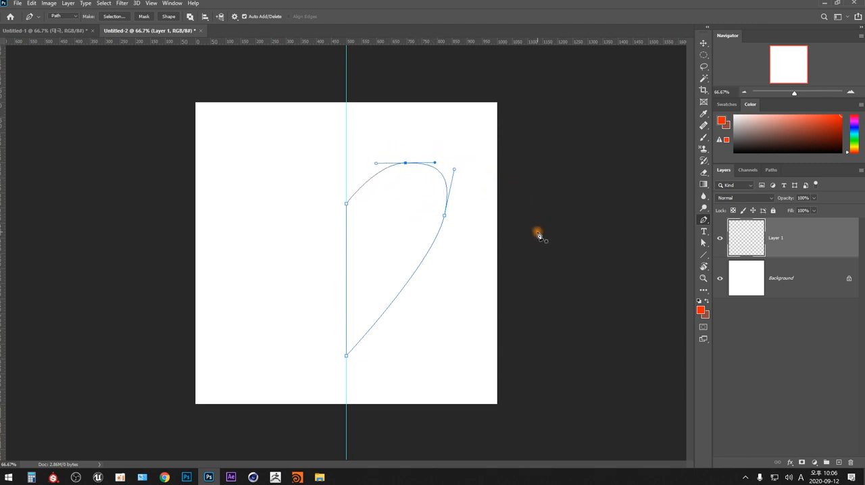
- Lower the half-heart's outer anchor and tilt its upper handle outward, trying to break that handle inward and undoing the break
key("ctrl")
left_click_drag(444, 216, 444, 232)
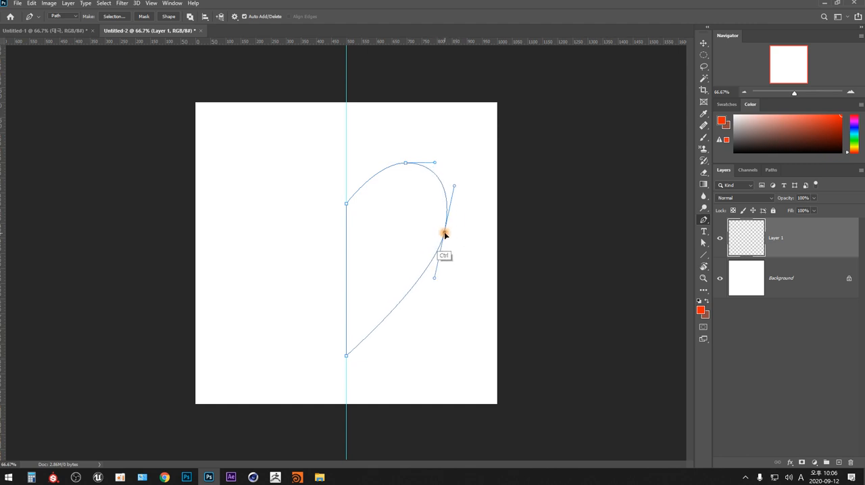
left_click(454, 185, "ctrl")
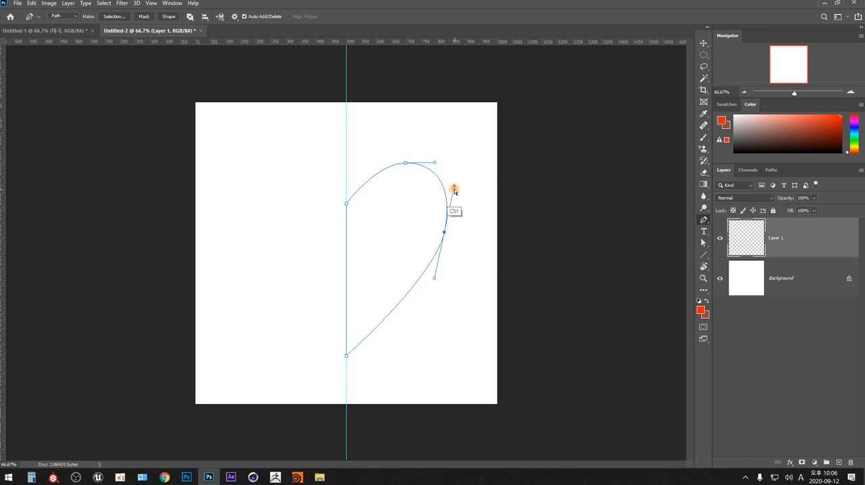
left_click(434, 278, "ctrl")
mouse_move(454, 186)
left_mouse_down()
mouse_move(460, 205)
mouse_move(458, 195)
mouse_move(449, 218)
mouse_move(455, 180)
mouse_move(475, 204)
mouse_move(428, 199)
mouse_move(465, 200)
left_mouse_up()
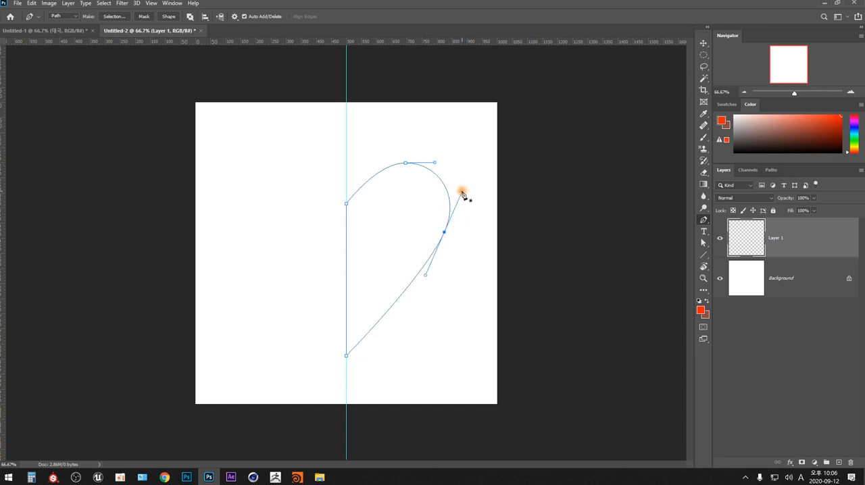
left_click_drag(462, 194, 414, 203)
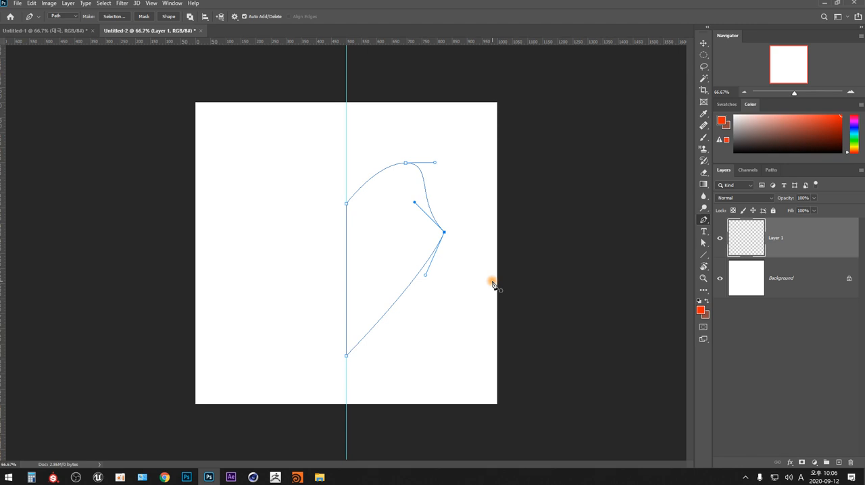
key("ctrl+z")
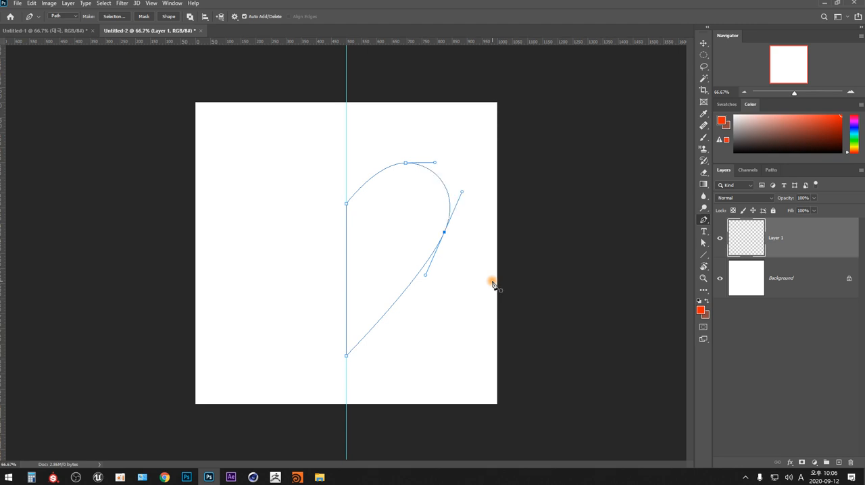
- Move the outer anchor further down, and tilt and lengthen the top anchor's curve handles to refine the lobe
left_click_drag(444, 232, 443, 249)
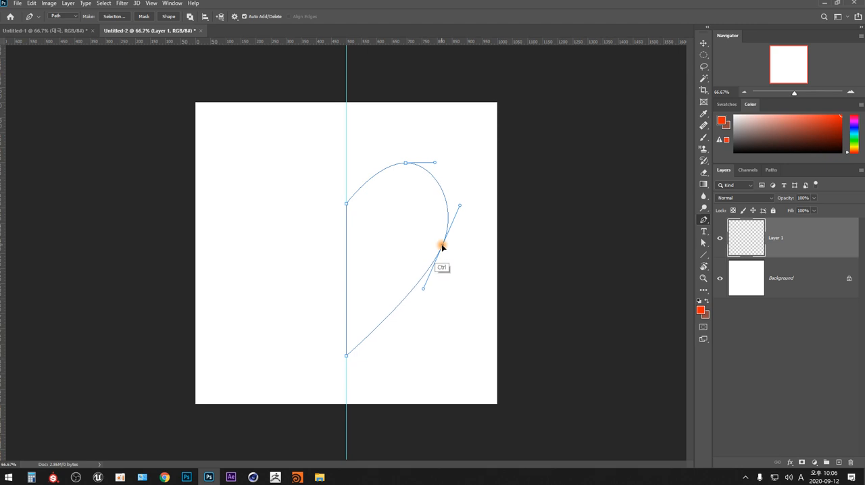
left_click(407, 163, "ctrl")
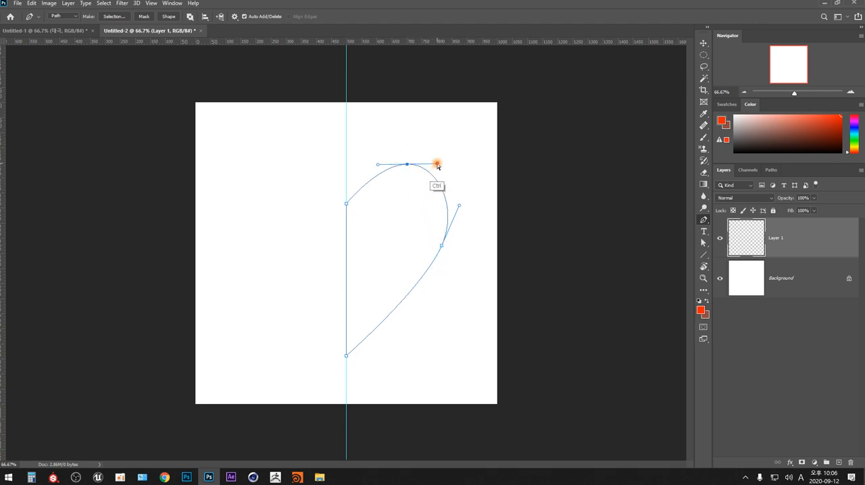
left_click_drag(438, 165, 438, 169)
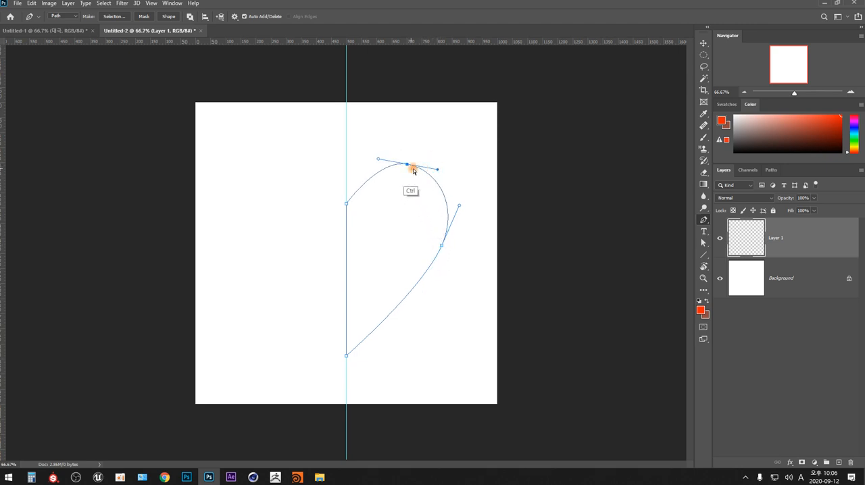
left_click_drag(378, 158, 369, 156)
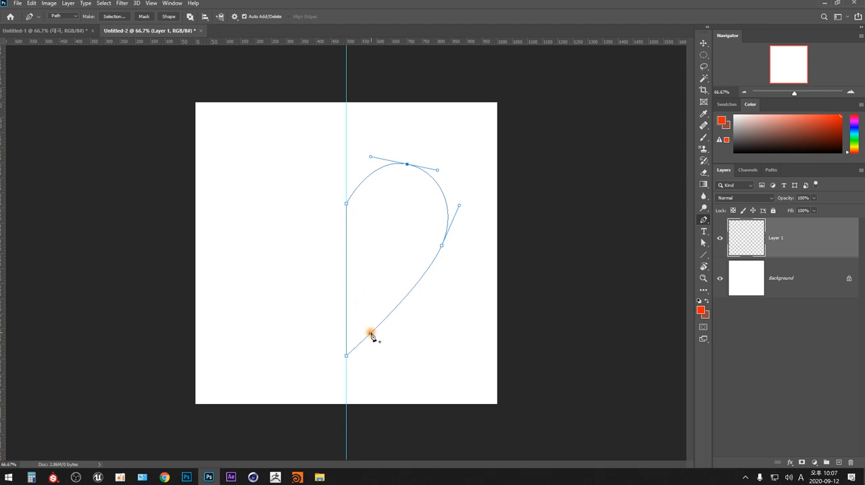
- Add an anchor on the lower curve near the half-heart's tip and move it slightly inward towards the guide
left_click(372, 334)
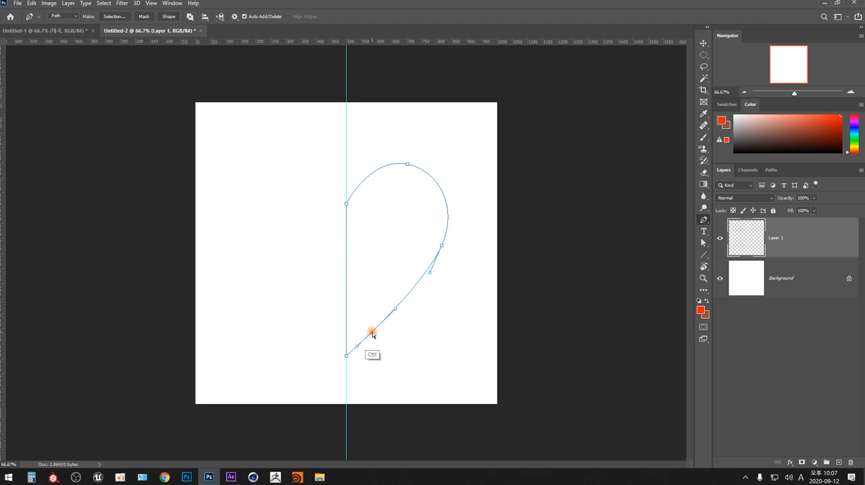
left_click_drag(371, 333, 366, 326)
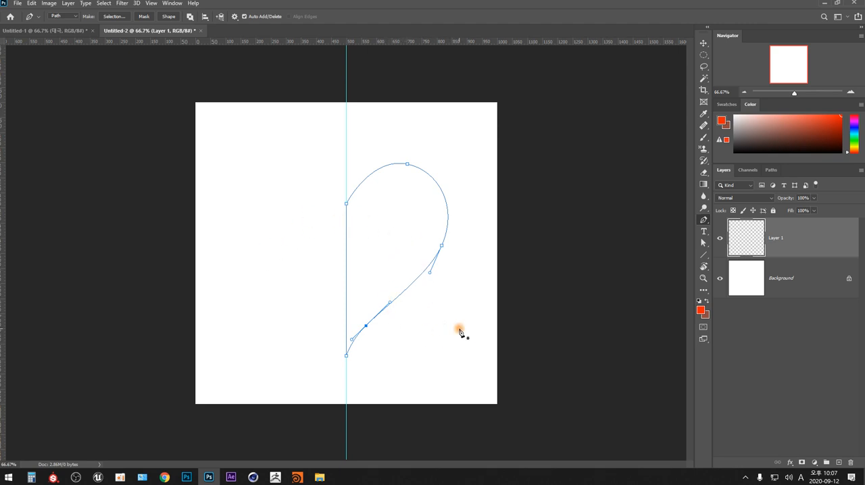
left_click(365, 324)
left_click(76, 17)
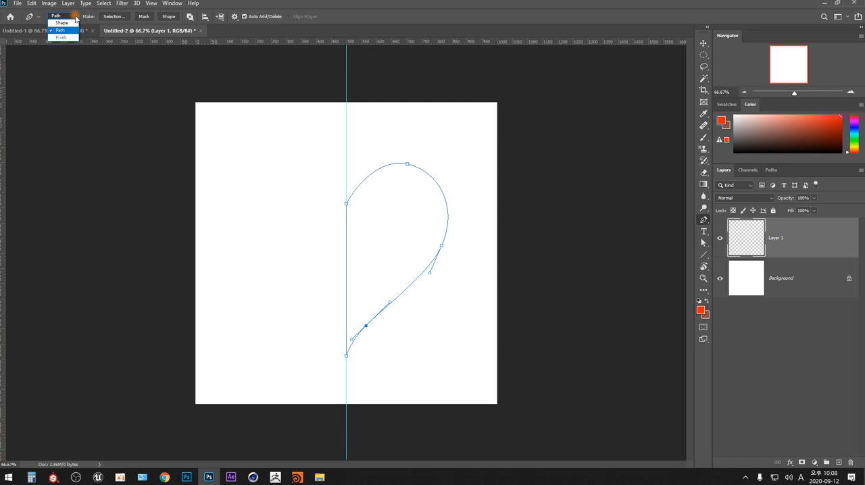
left_click(40, 17)
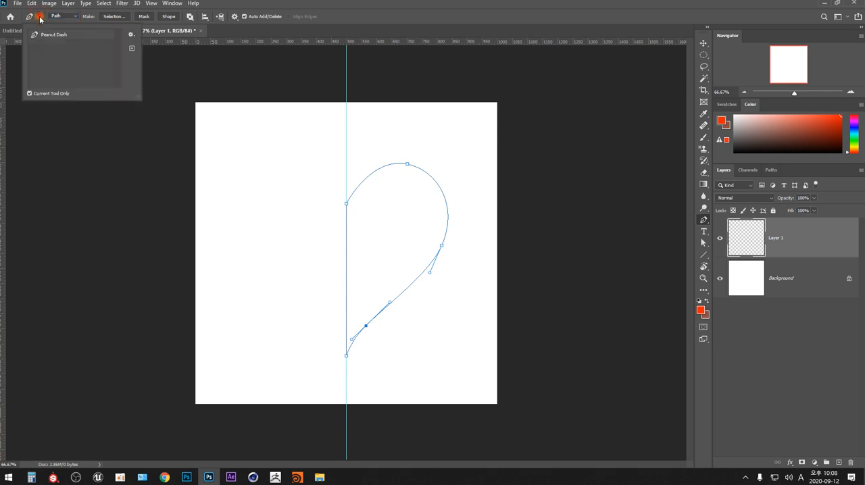
left_click(77, 17)
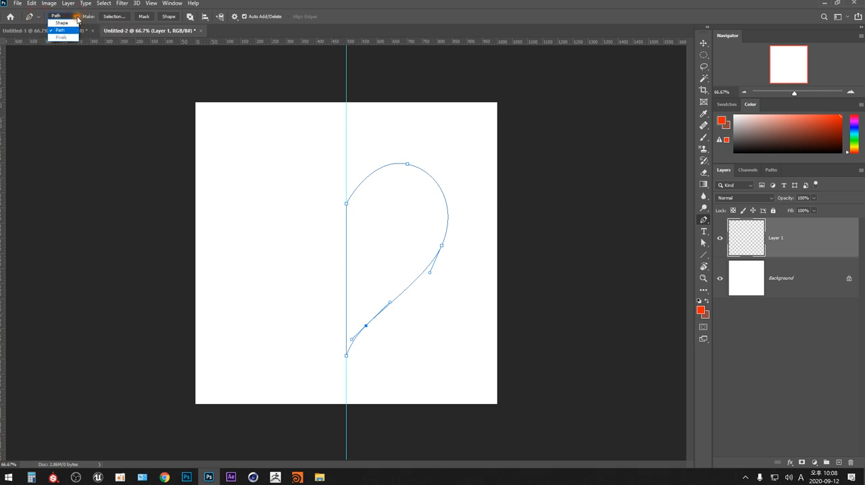
left_click(68, 38)
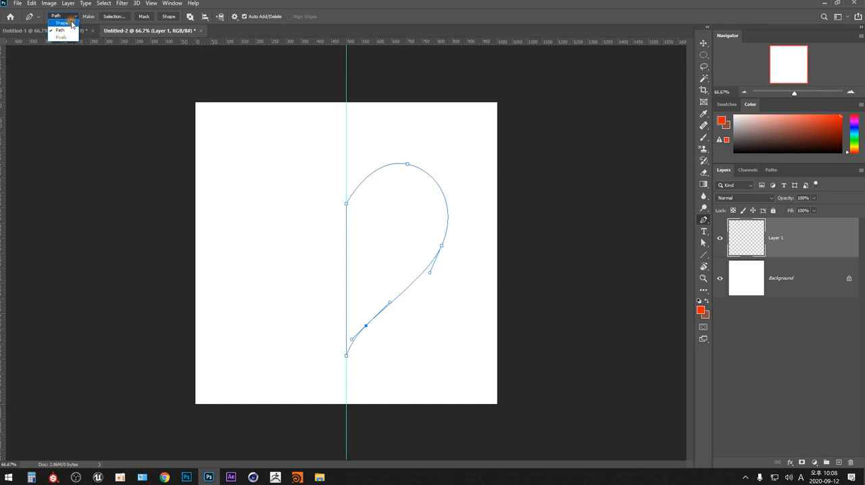
left_click(475, 158)
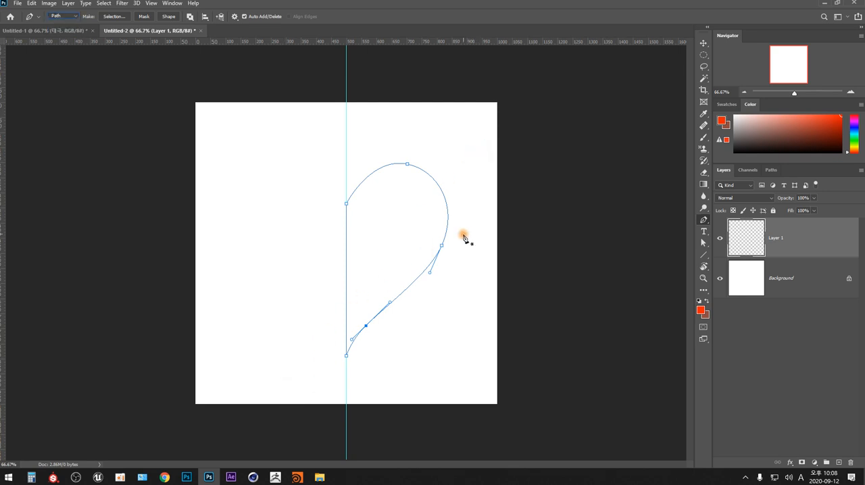
- Select all anchors of the half-heart path and load its work path as a selection
left_click_drag(478, 150, 300, 354)
left_click(70, 16)
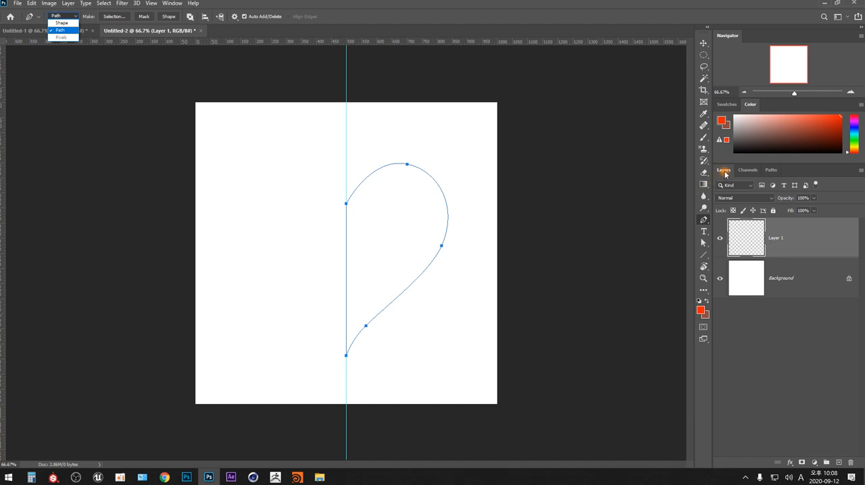
left_click(748, 175)
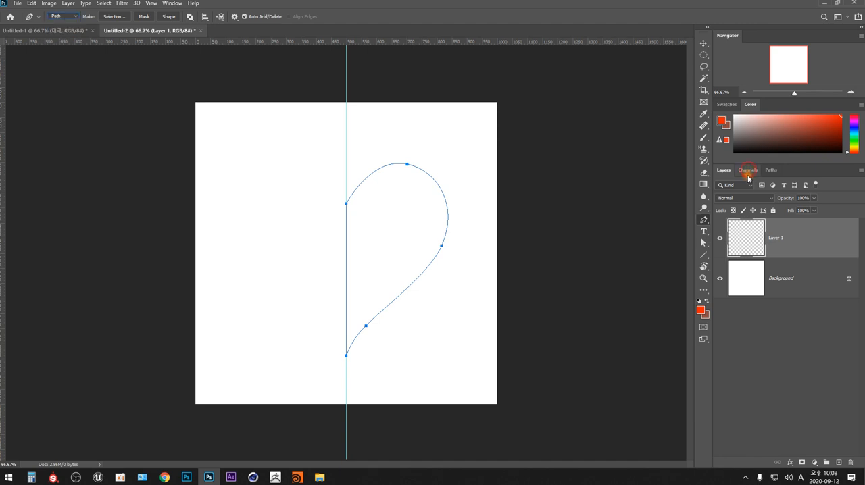
left_click(752, 173)
left_click(773, 171)
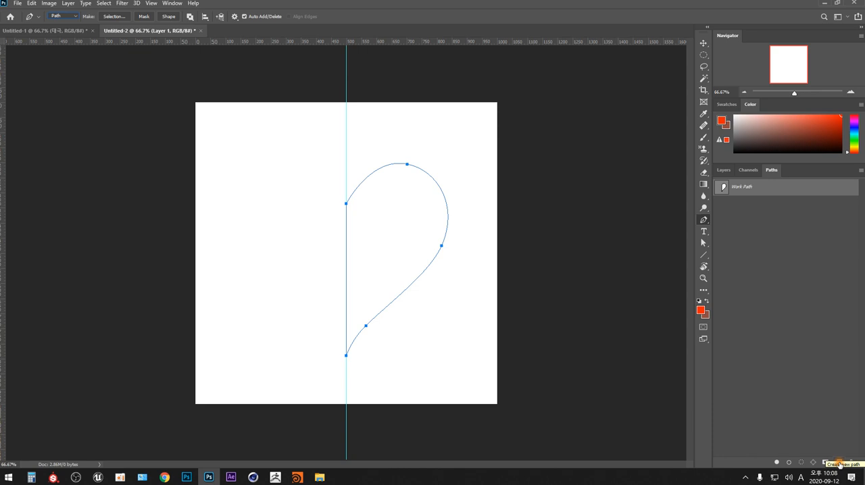
left_click(741, 204)
left_click(743, 189)
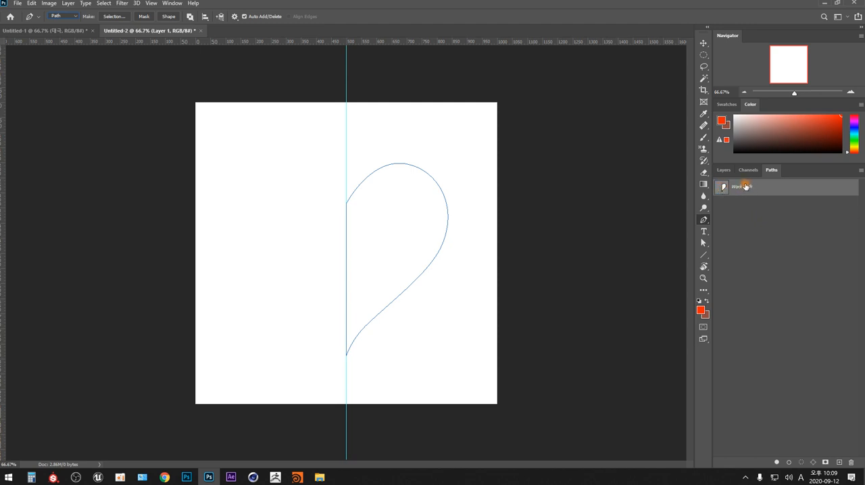
key("ctrl")
key("ctrl")
key("ctrl")
key("ctrl")
left_click(723, 190, "ctrl")
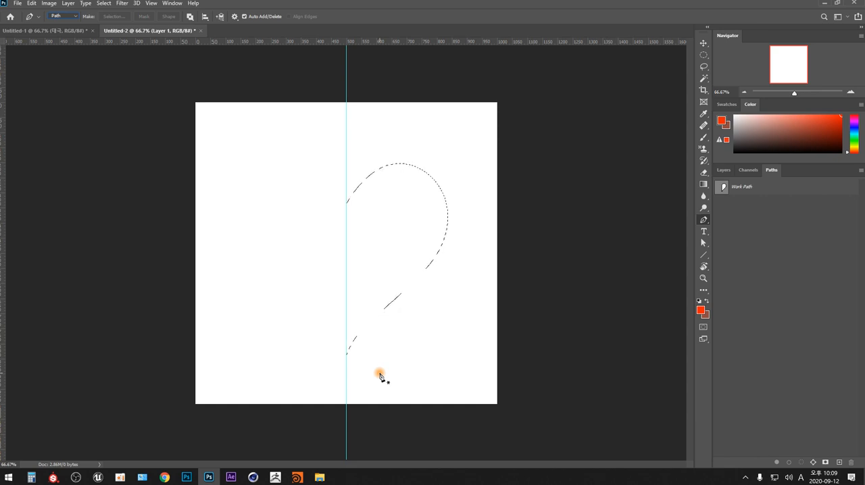
- Try filling the half-heart selection on Layer 1 with the orange-red foreground colour, and undo the fill and the selection
left_click(724, 170)
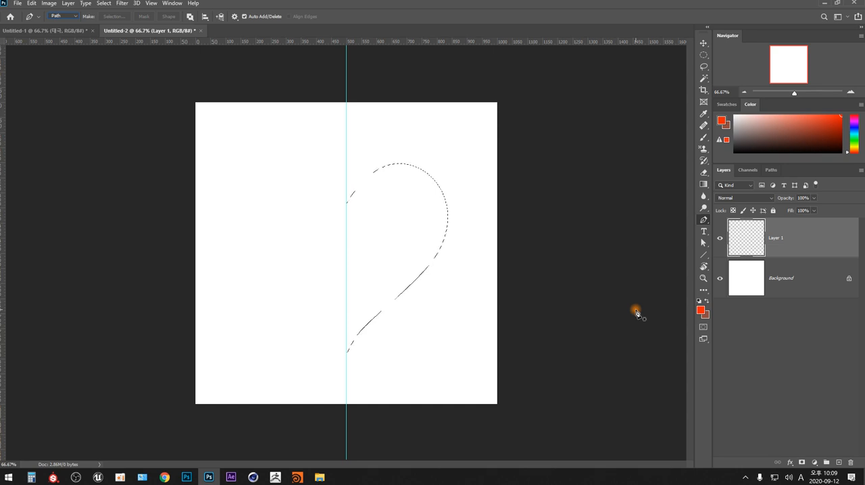
key("m")
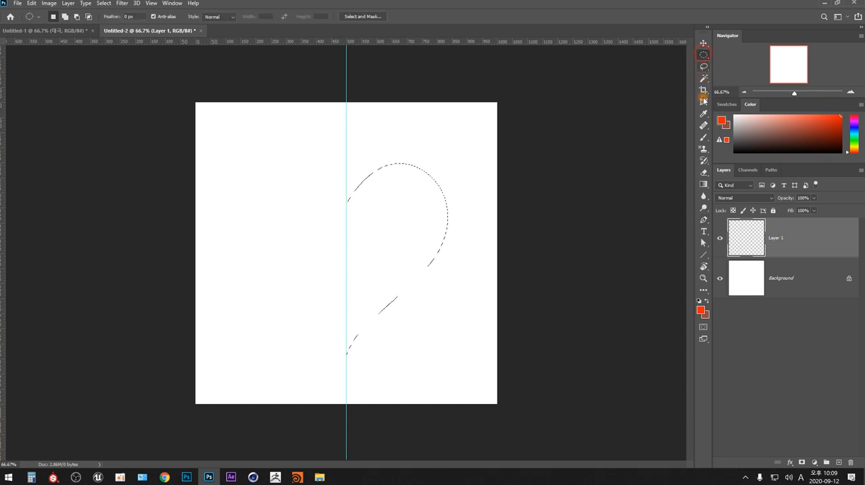
key("alt+BackSpace")
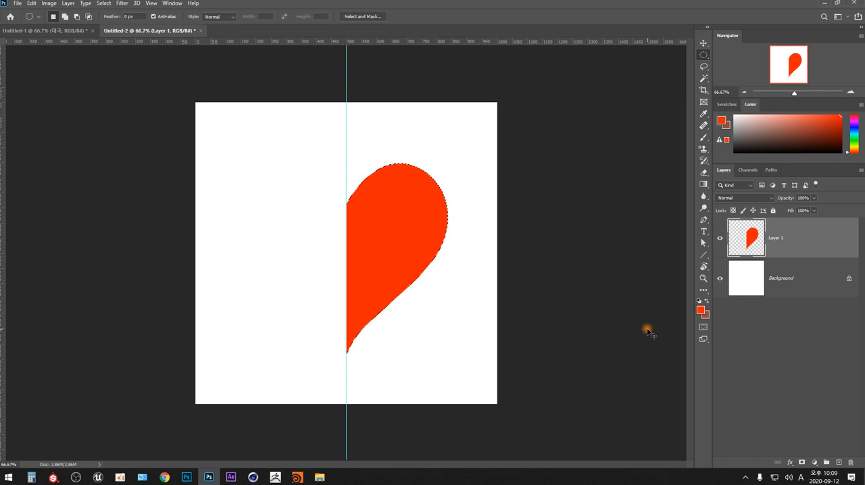
key("ctrl+z")
key("ctrl+z")
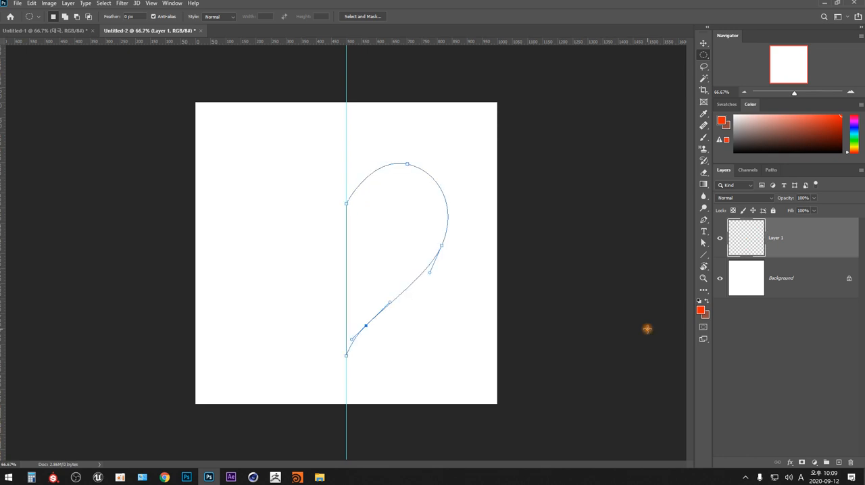
- Load the half-heart work path as a selection again and fill it with the orange-red foreground colour on Layer 1
left_click(771, 170)
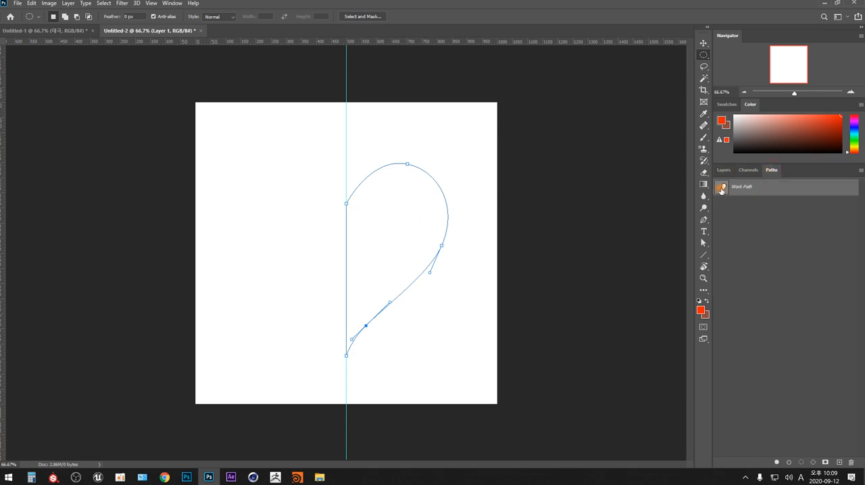
key("ctrl")
left_click(723, 190, "ctrl")
left_click(801, 463)
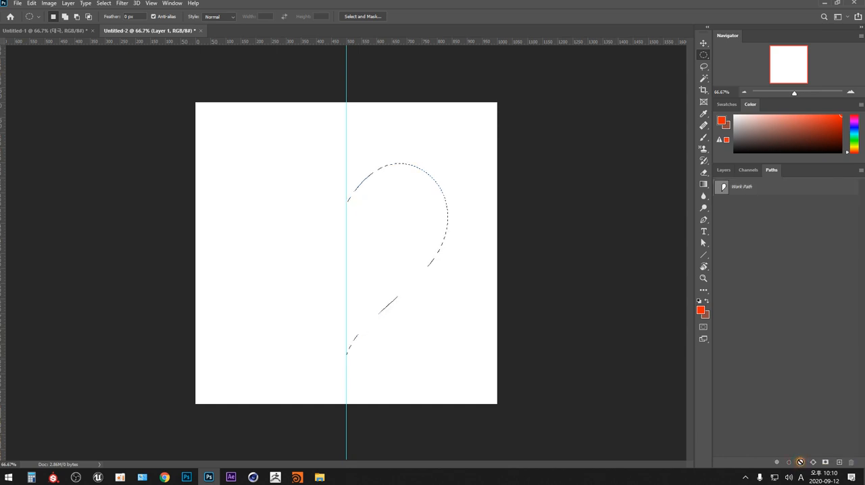
left_click(724, 170)
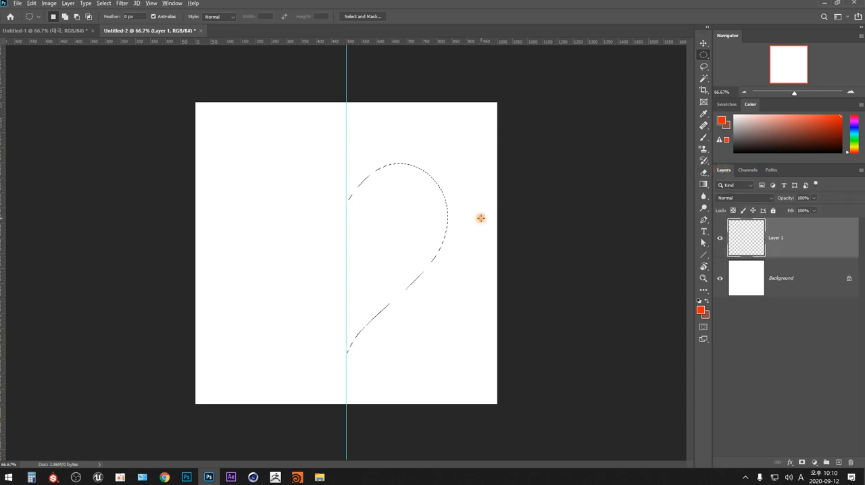
key("alt+BackSpace")
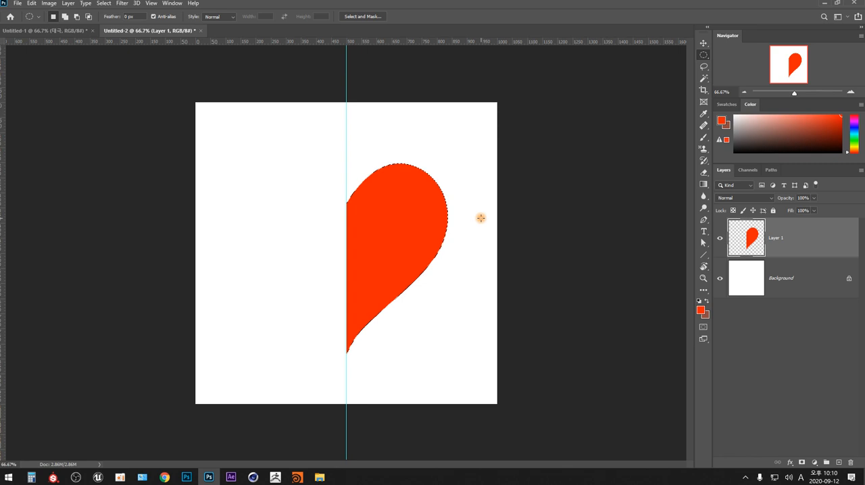
- Try copying the filled half-heart from Layer 1 to a new layer, and undo the copy
left_click(780, 326)
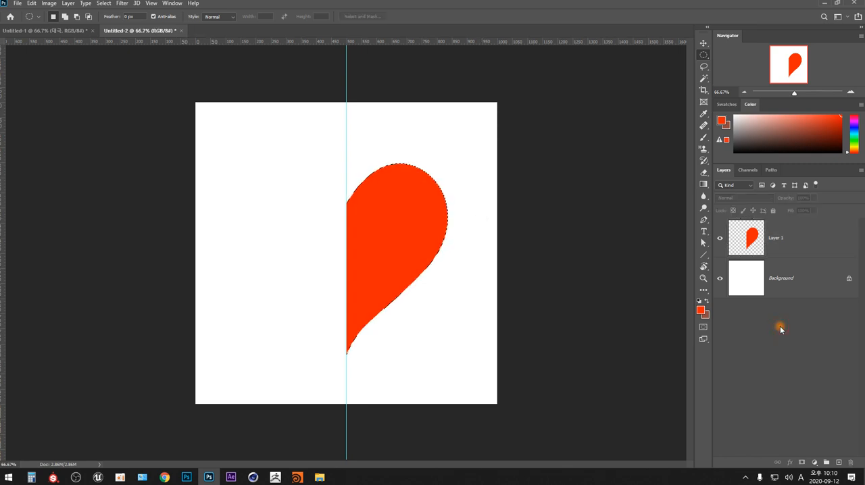
left_click(781, 239)
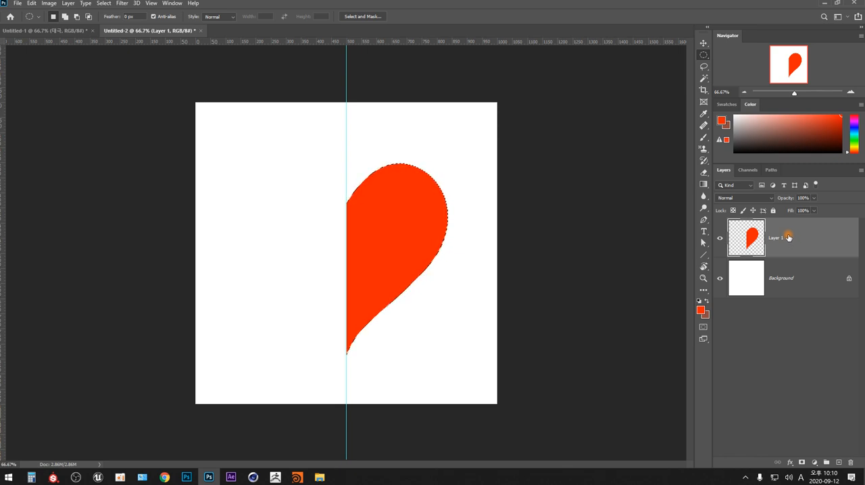
key("ctrl+j")
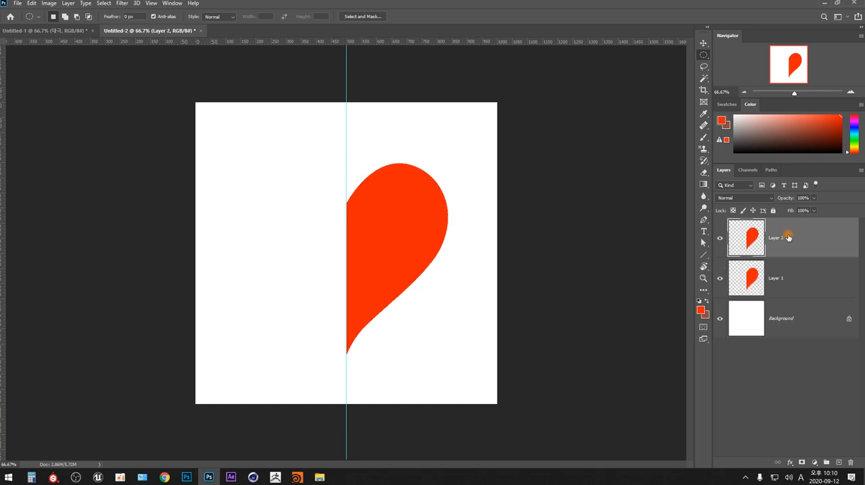
key("ctrl+z")
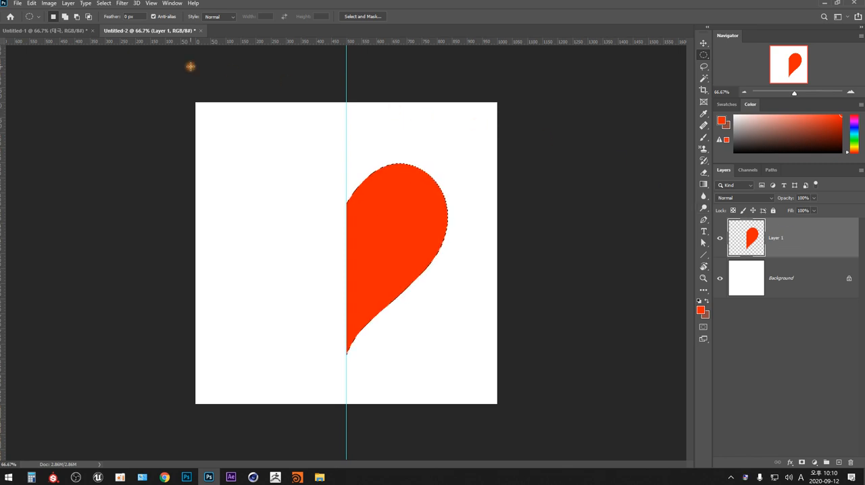
- Try duplicating Layer 1 as "Layer 1 copy" within the same document, and undo the duplication
left_click(70, 4)
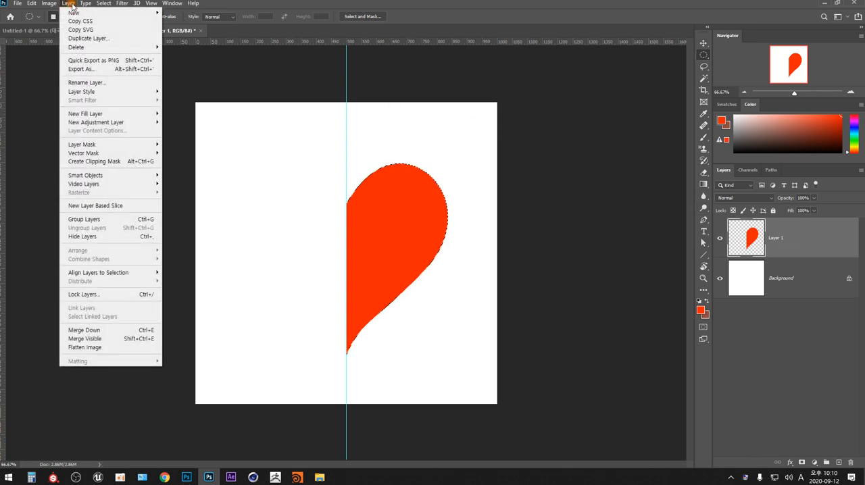
left_click(106, 39)
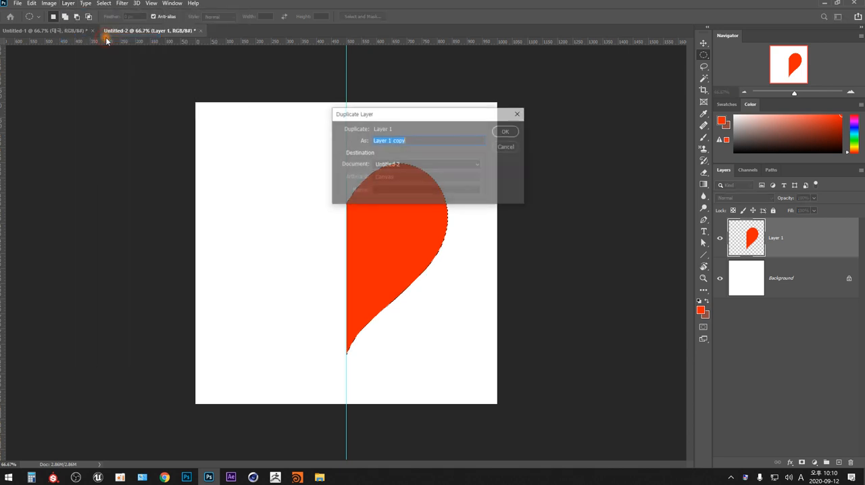
left_click(508, 132)
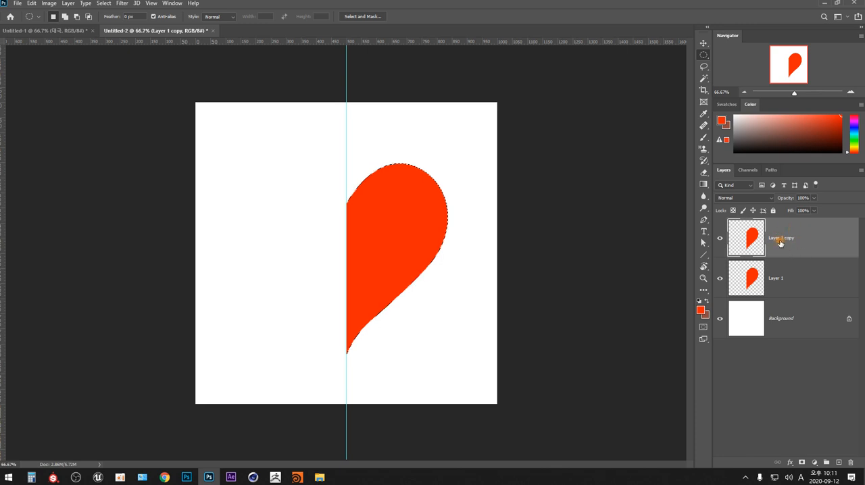
key("ctrl+z")
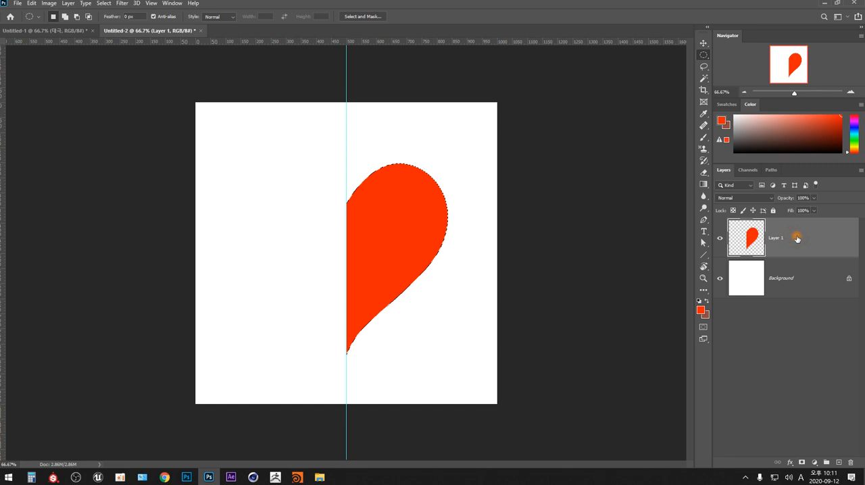
- Duplicate the half-heart Layer 1 and clear the selection around the shape
left_click_drag(797, 238, 839, 462)
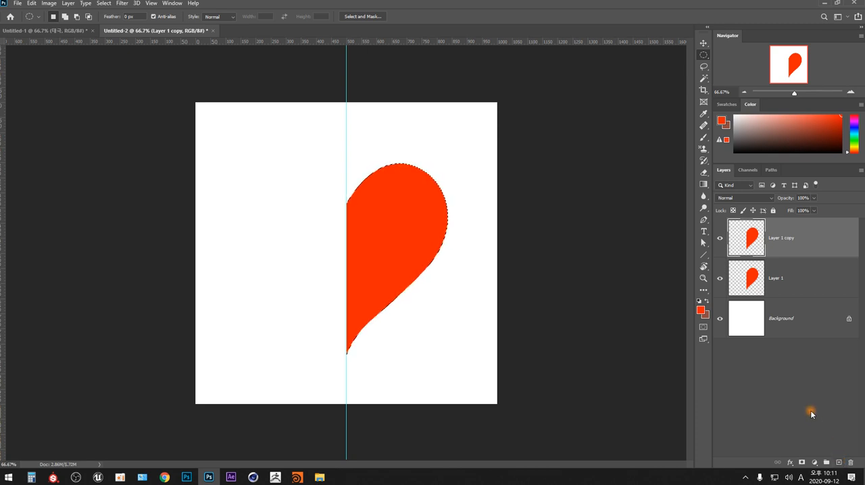
left_click(467, 253)
key("ctrl+z")
left_click(466, 281)
left_click(32, 3)
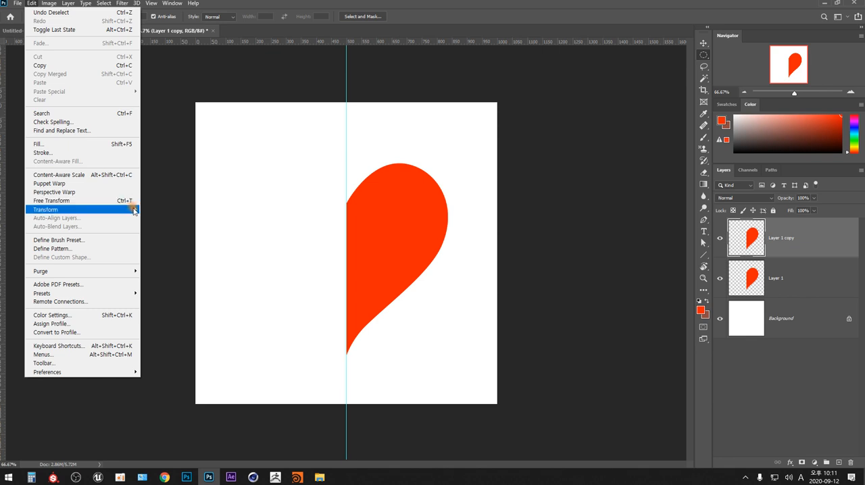
mouse_move(133, 212)
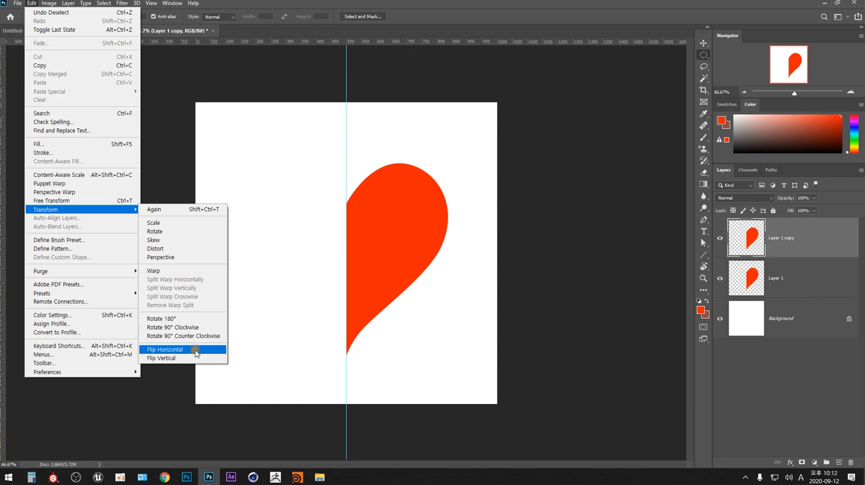
left_click(404, 80)
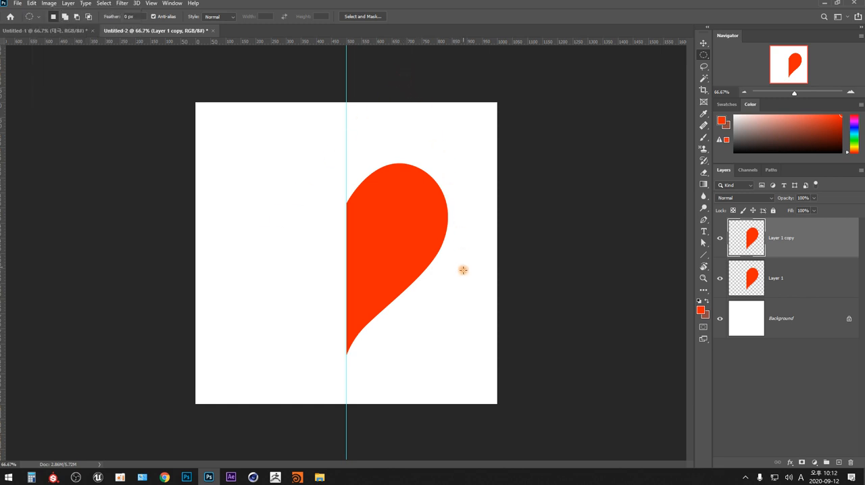
- Flip Layer 1 copy horizontally and move it against the other side of the centre guide to complete the heart, and hide the guides
key("ctrl+t")
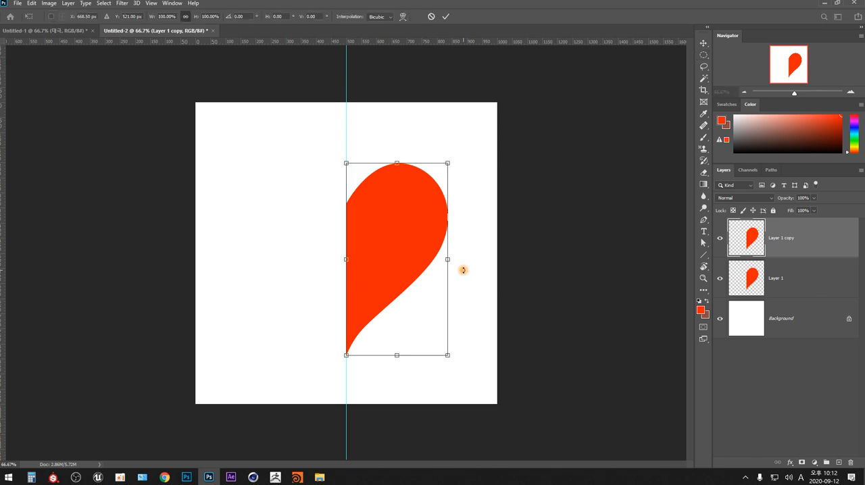
right_click(482, 211)
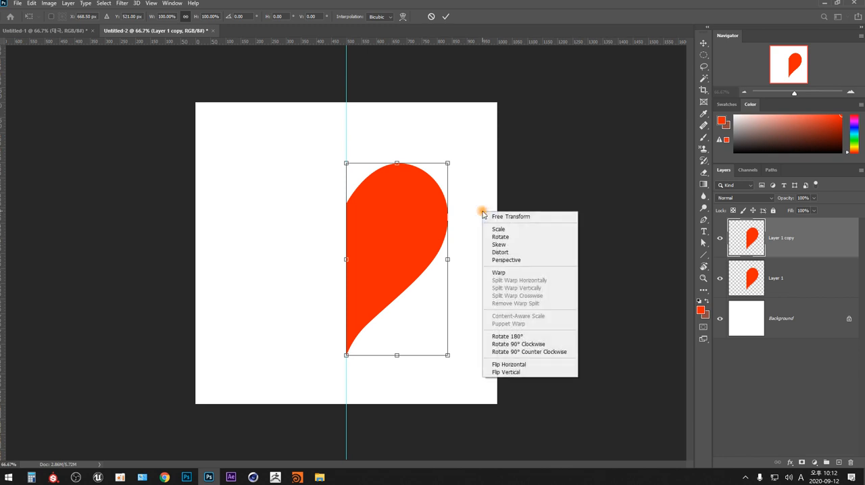
left_click(542, 366)
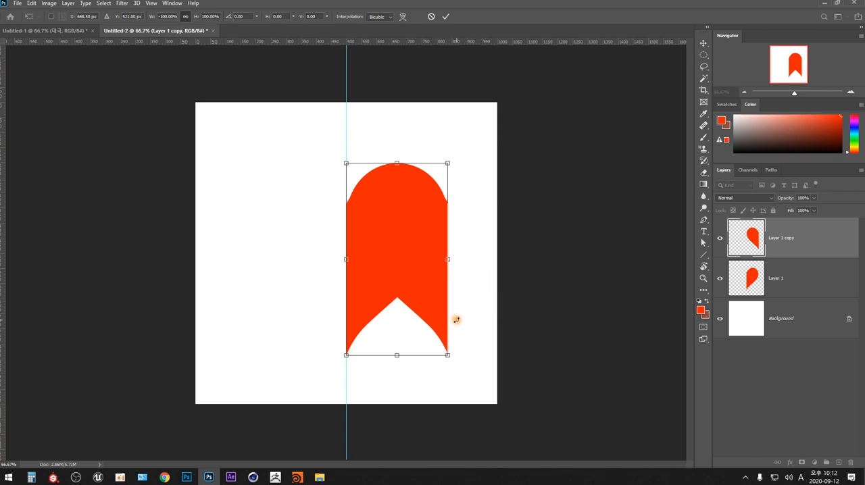
left_click_drag(436, 313, 336, 302)
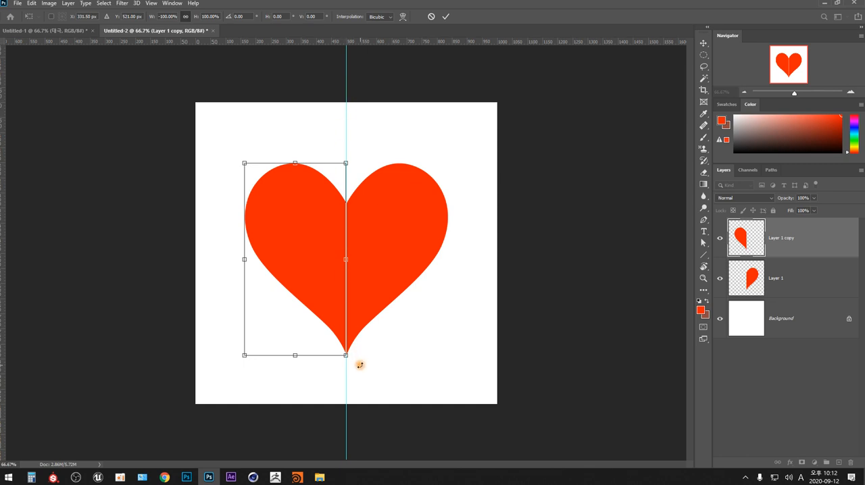
key("Return")
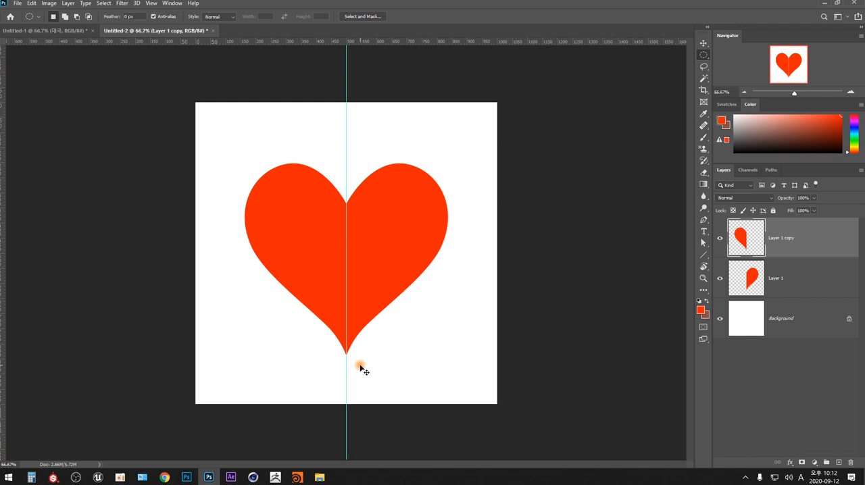
key("ctrl+semicolon")
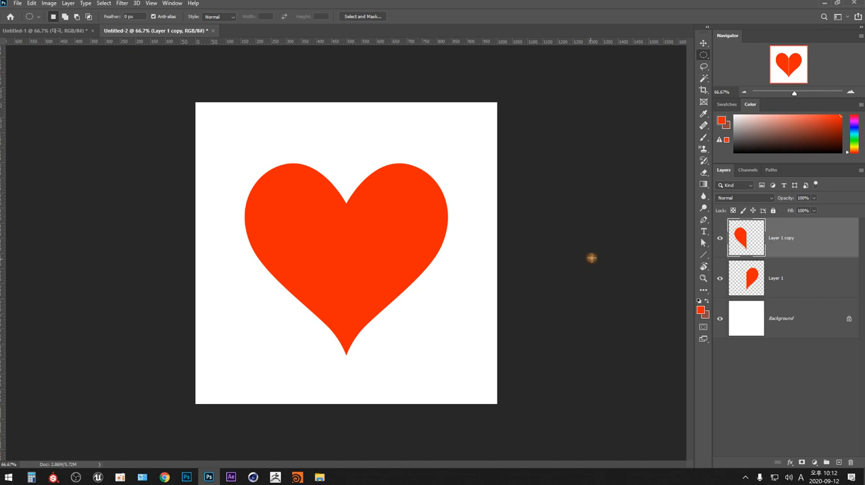
- Handwrite the note "pen" branching to "ctrl", "Add point" and "Alt" above the heart's right lobe with a small black brush
left_click(704, 139)
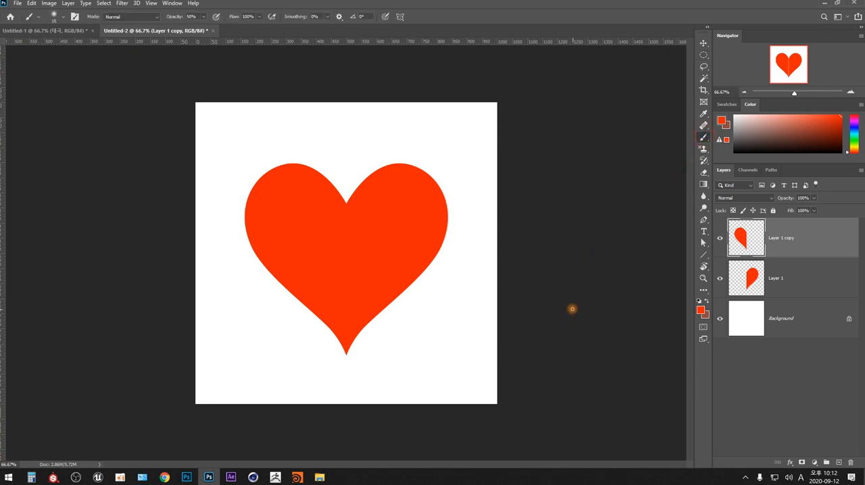
key("bracketleft")
key("bracketleft")
left_click(750, 151)
mouse_move(404, 112)
left_mouse_down()
mouse_move(404, 125)
mouse_move(424, 118)
left_mouse_up()
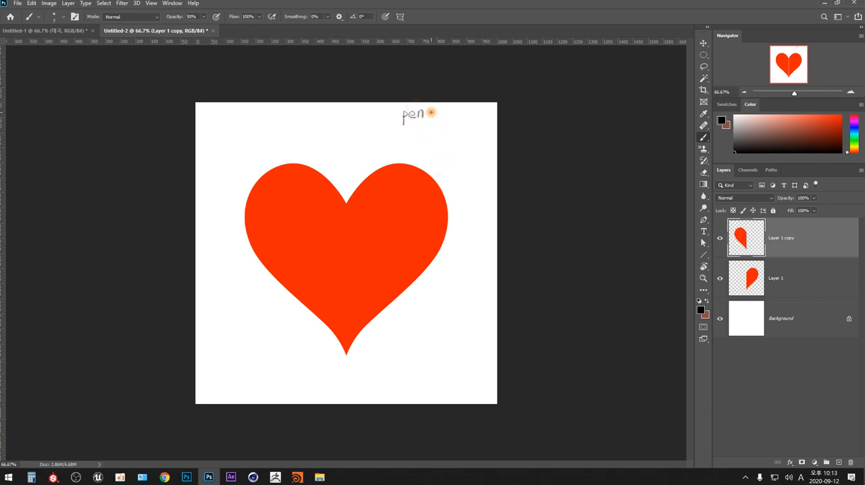
left_click_drag(427, 114, 454, 115)
left_click_drag(455, 114, 464, 119)
left_click_drag(430, 123, 430, 160)
mouse_move(430, 129)
left_mouse_down()
mouse_move(451, 124)
mouse_move(487, 135)
left_mouse_up()
left_click_drag(482, 129, 490, 128)
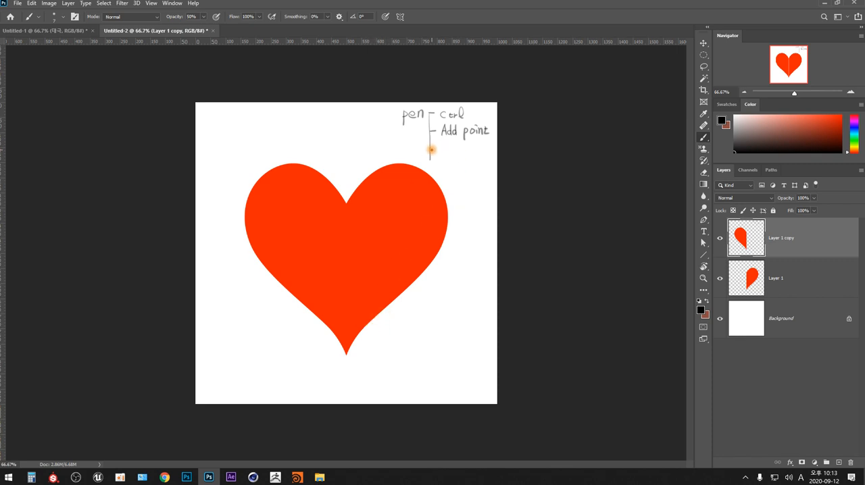
mouse_move(431, 150)
left_mouse_down()
mouse_move(456, 156)
mouse_move(461, 148)
left_mouse_up()
- Handwrite "Ctrl T" with "psr" beneath it at the canvas's lower right, and draw a line from the p to "위치"
mouse_move(410, 308)
left_mouse_down()
mouse_move(407, 323)
mouse_move(452, 309)
mouse_move(446, 324)
left_mouse_up()
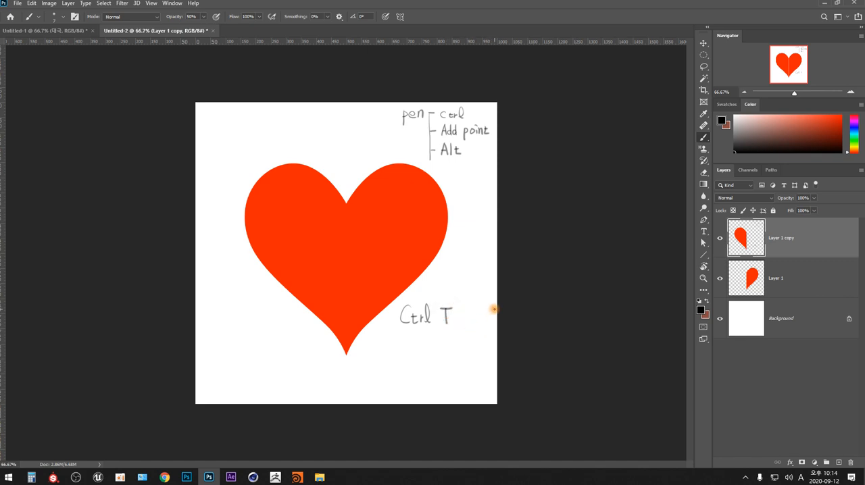
mouse_move(405, 341)
left_mouse_down()
mouse_move(405, 354)
mouse_move(431, 340)
left_mouse_up()
left_click_drag(406, 358, 372, 380)
left_click_drag(368, 388, 376, 387)
mouse_move(372, 388)
left_mouse_down()
mouse_move(378, 393)
mouse_move(384, 382)
left_mouse_up()
left_click_drag(380, 385, 380, 393)
left_click_drag(384, 387, 390, 393)
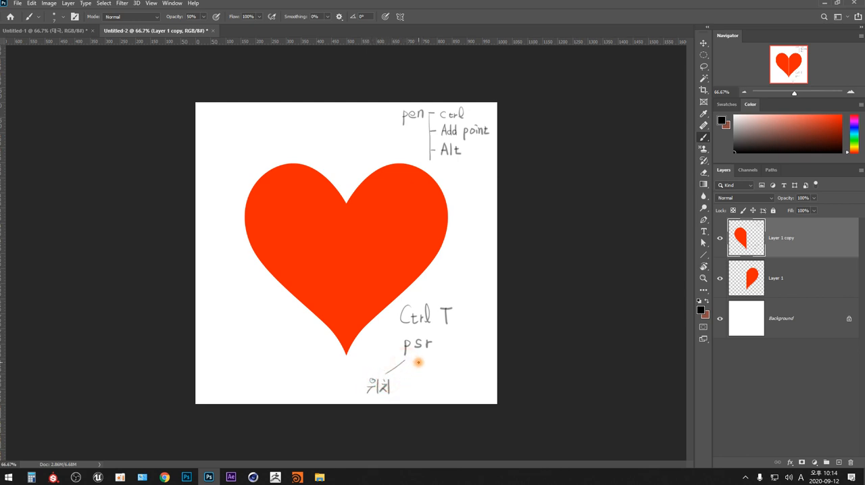
- Draw lines from the s to a handwritten "크기" and from the r to "회전", and underline "Ctrl T" with a wavy line
left_click_drag(419, 361, 411, 385)
left_click_drag(404, 390, 415, 390)
left_click_drag(416, 383, 417, 391)
left_click_drag(425, 379, 425, 393)
left_click_drag(434, 362, 452, 381)
left_click_drag(447, 383, 454, 383)
mouse_move(452, 385)
left_mouse_down()
mouse_move(457, 392)
mouse_move(467, 381)
mouse_move(461, 389)
mouse_move(469, 393)
left_mouse_up()
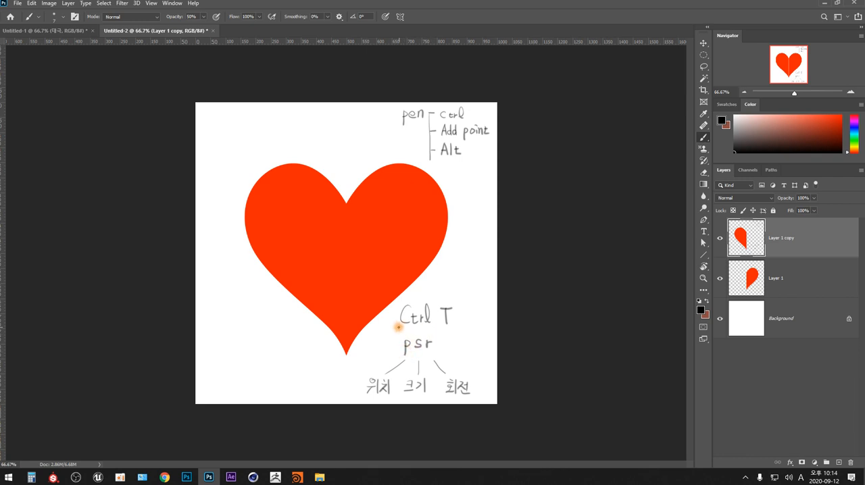
left_click_drag(399, 327, 453, 325)
- Handwrite "path pannel" with the item "- 선택 영역" beneath it at the canvas's lower left
mouse_move(208, 313)
left_mouse_down()
mouse_move(208, 325)
mouse_move(224, 323)
mouse_move(226, 312)
left_mouse_up()
left_click_drag(228, 306, 227, 323)
mouse_move(227, 316)
left_mouse_down()
mouse_move(238, 328)
mouse_move(247, 316)
mouse_move(252, 322)
left_mouse_up()
left_click_drag(255, 316, 273, 321)
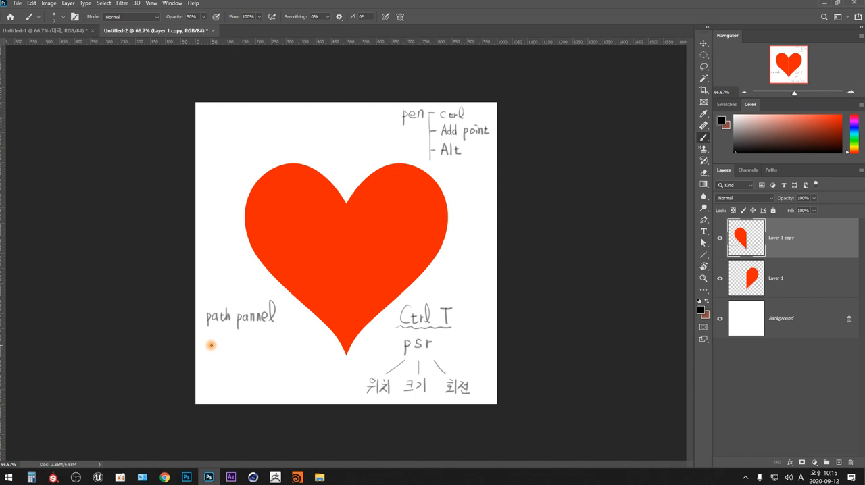
left_click_drag(209, 349, 223, 351)
left_click_drag(226, 346, 233, 346)
left_click_drag(232, 340, 233, 350)
mouse_move(226, 350)
left_mouse_down()
mouse_move(271, 344)
mouse_move(267, 357)
mouse_move(272, 345)
left_mouse_up()
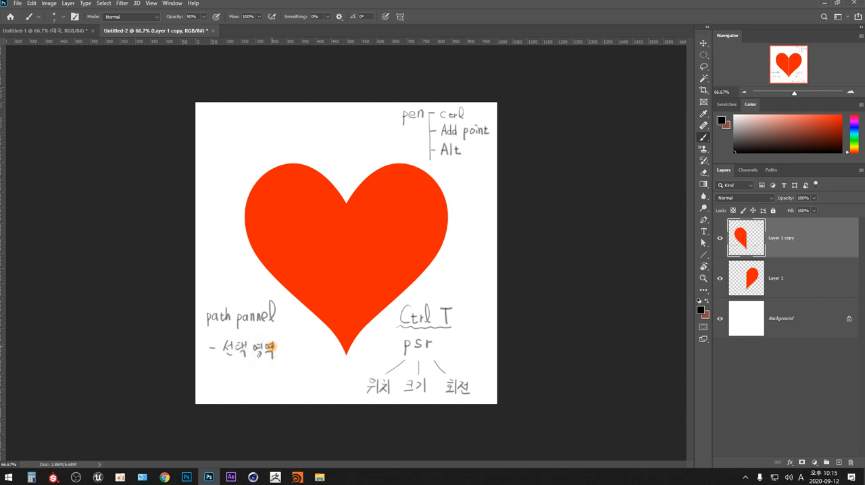